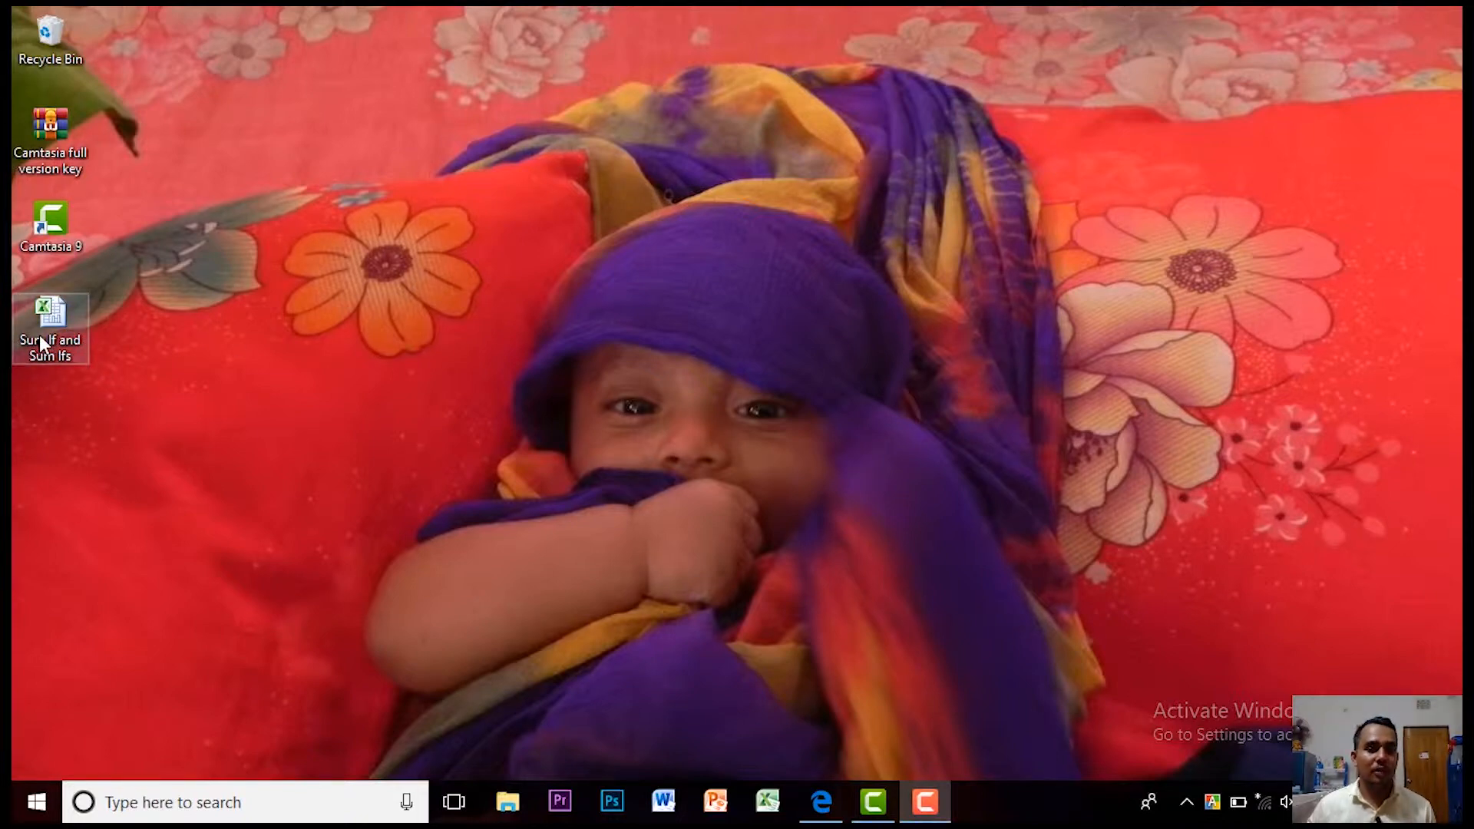
Open the Sum If and Sum Ifs workbook and total the ODI Match runs in I4 with +SUMIF(D:D,D4,E:E)
double_click(69, 339)
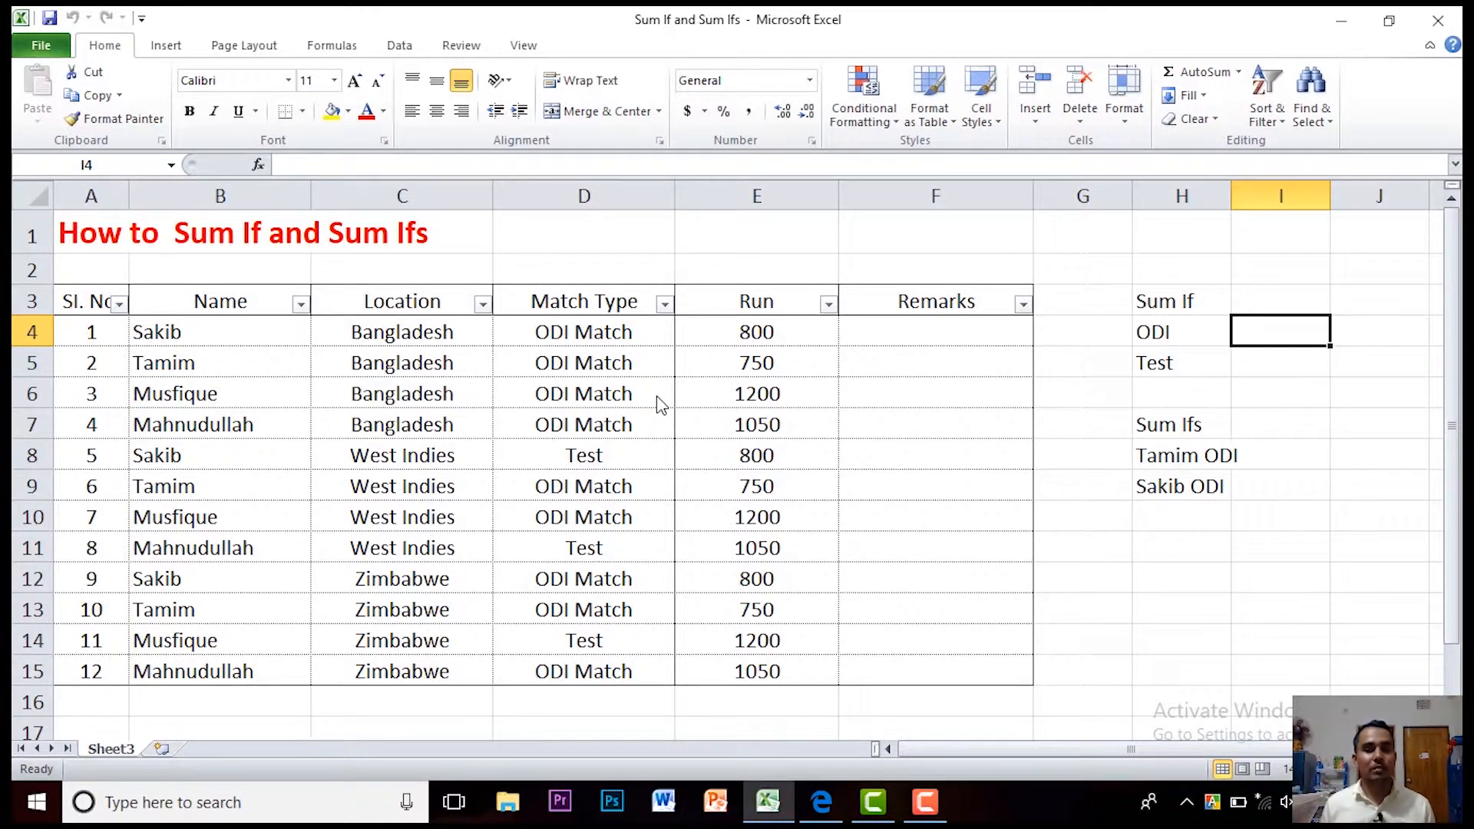
type("+")
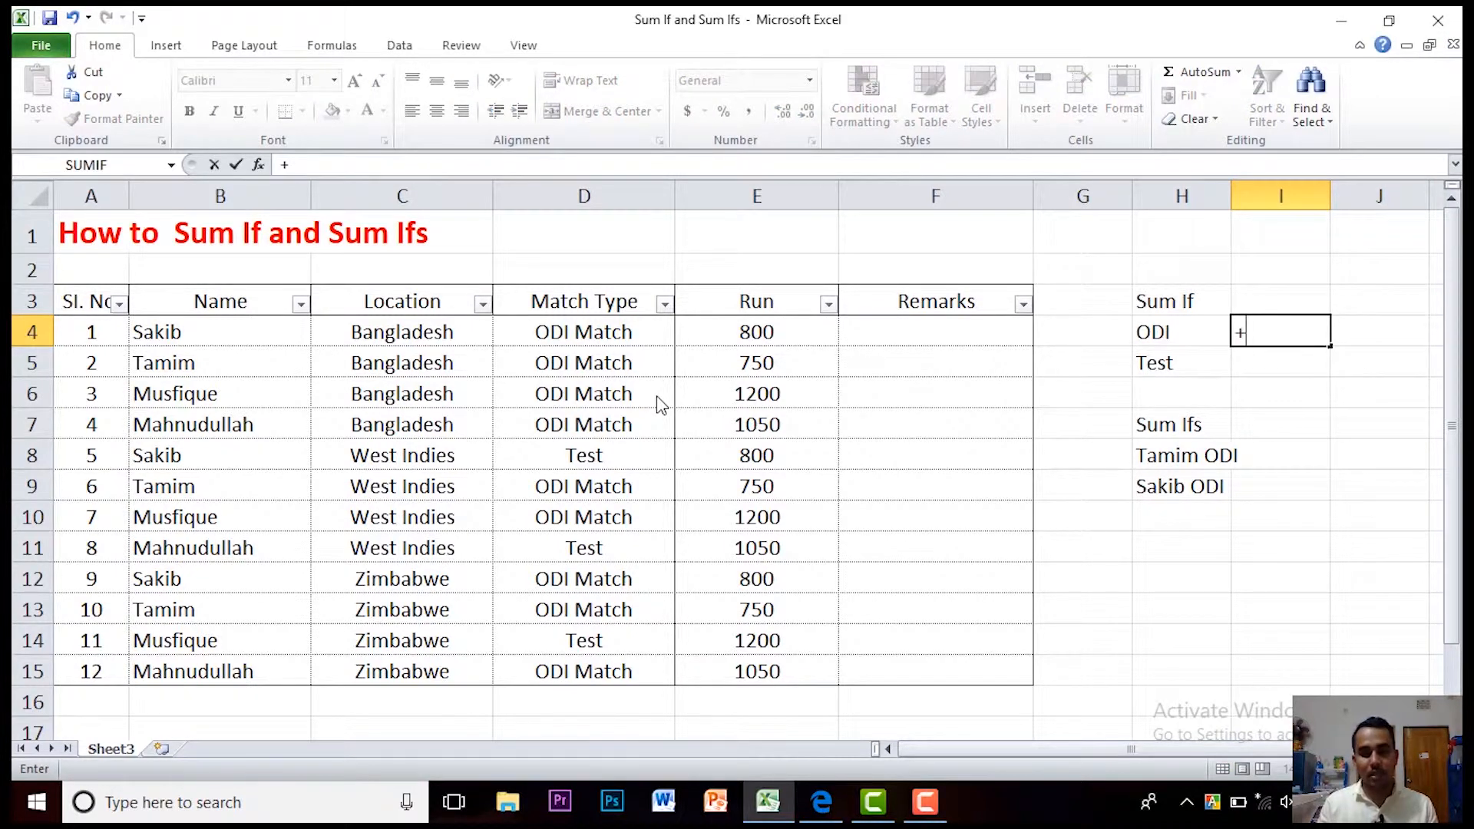
type("sum")
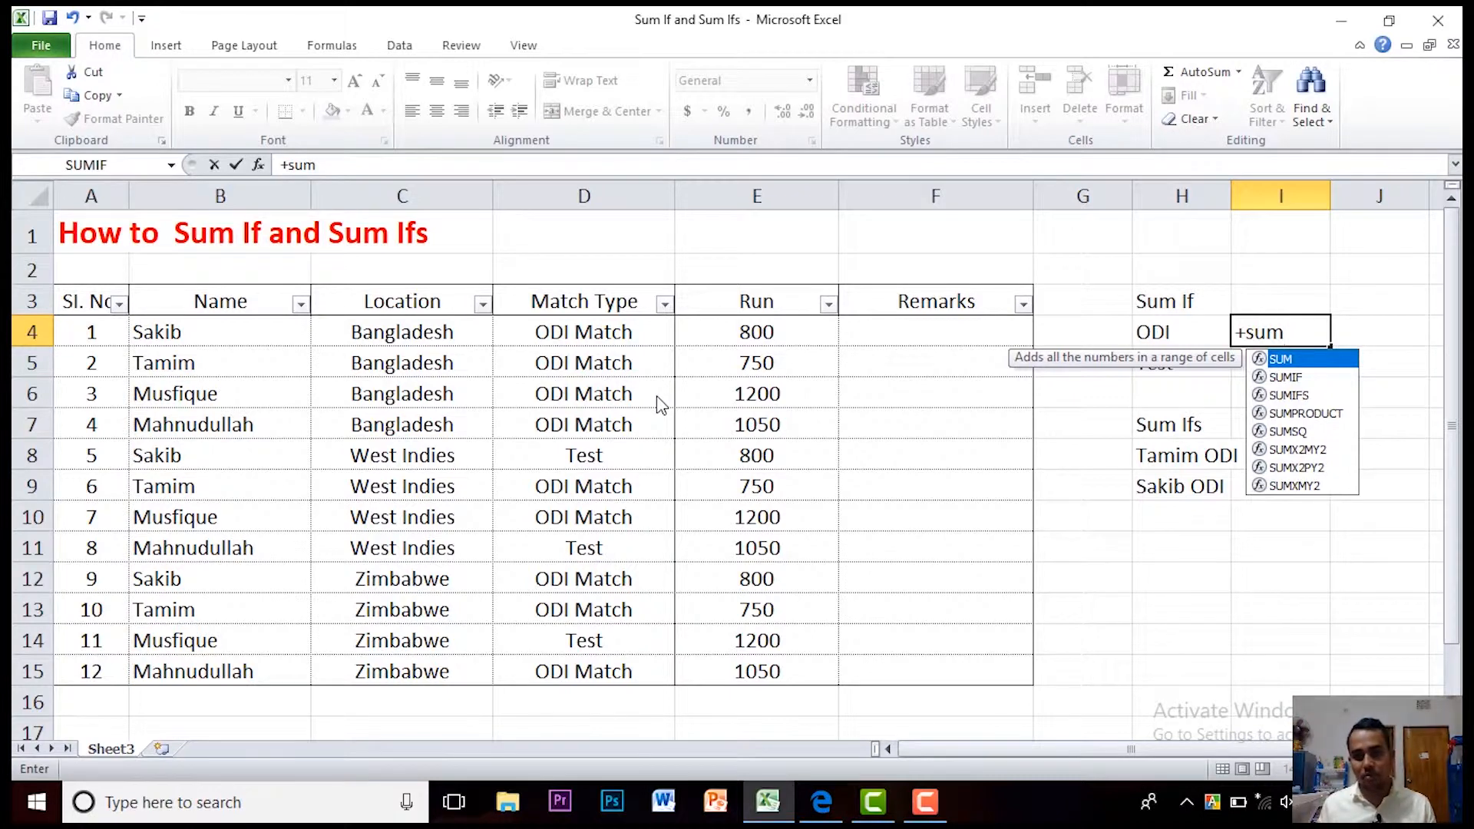
key("Down")
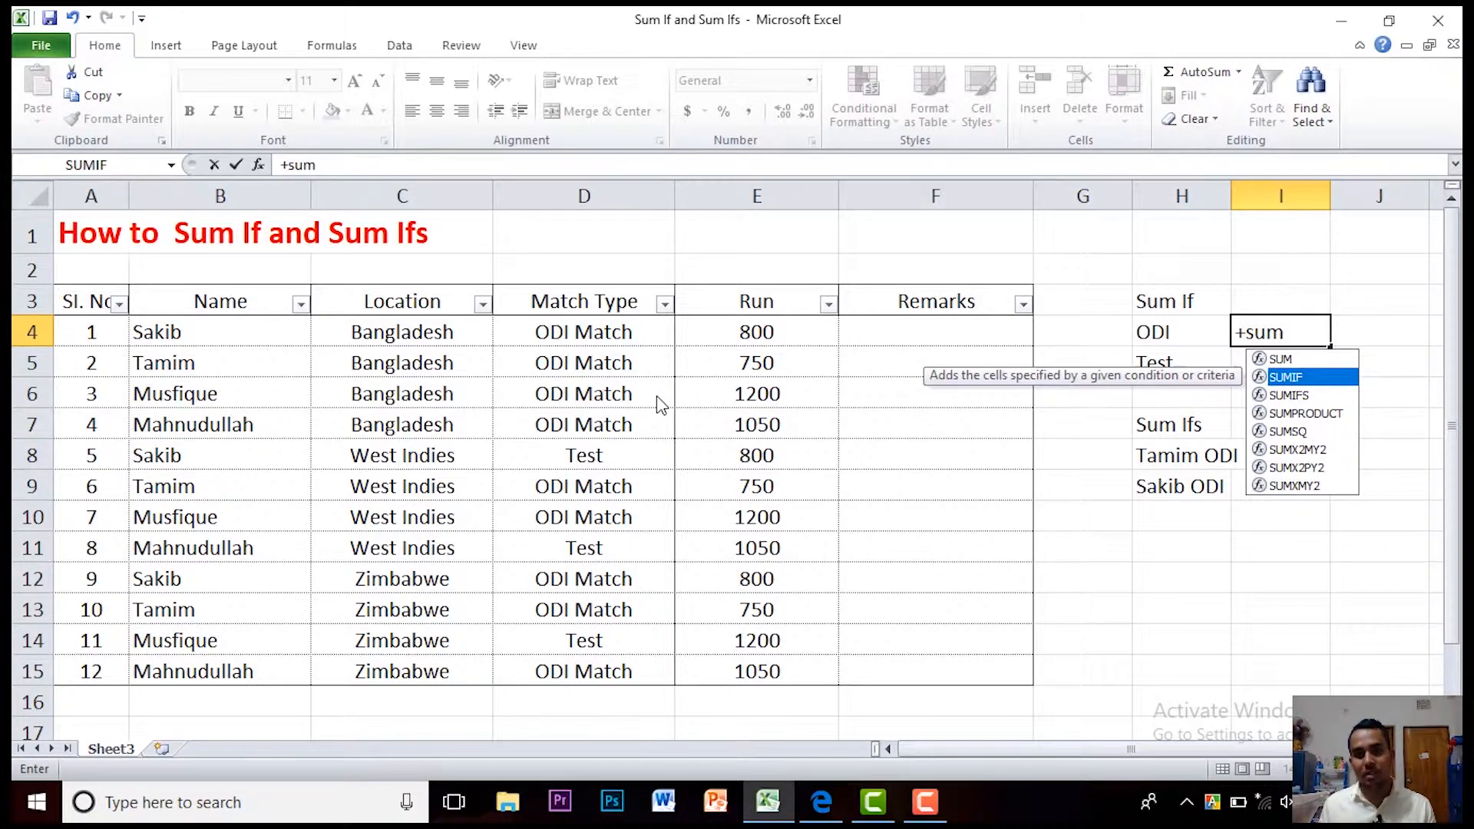
key("Tab")
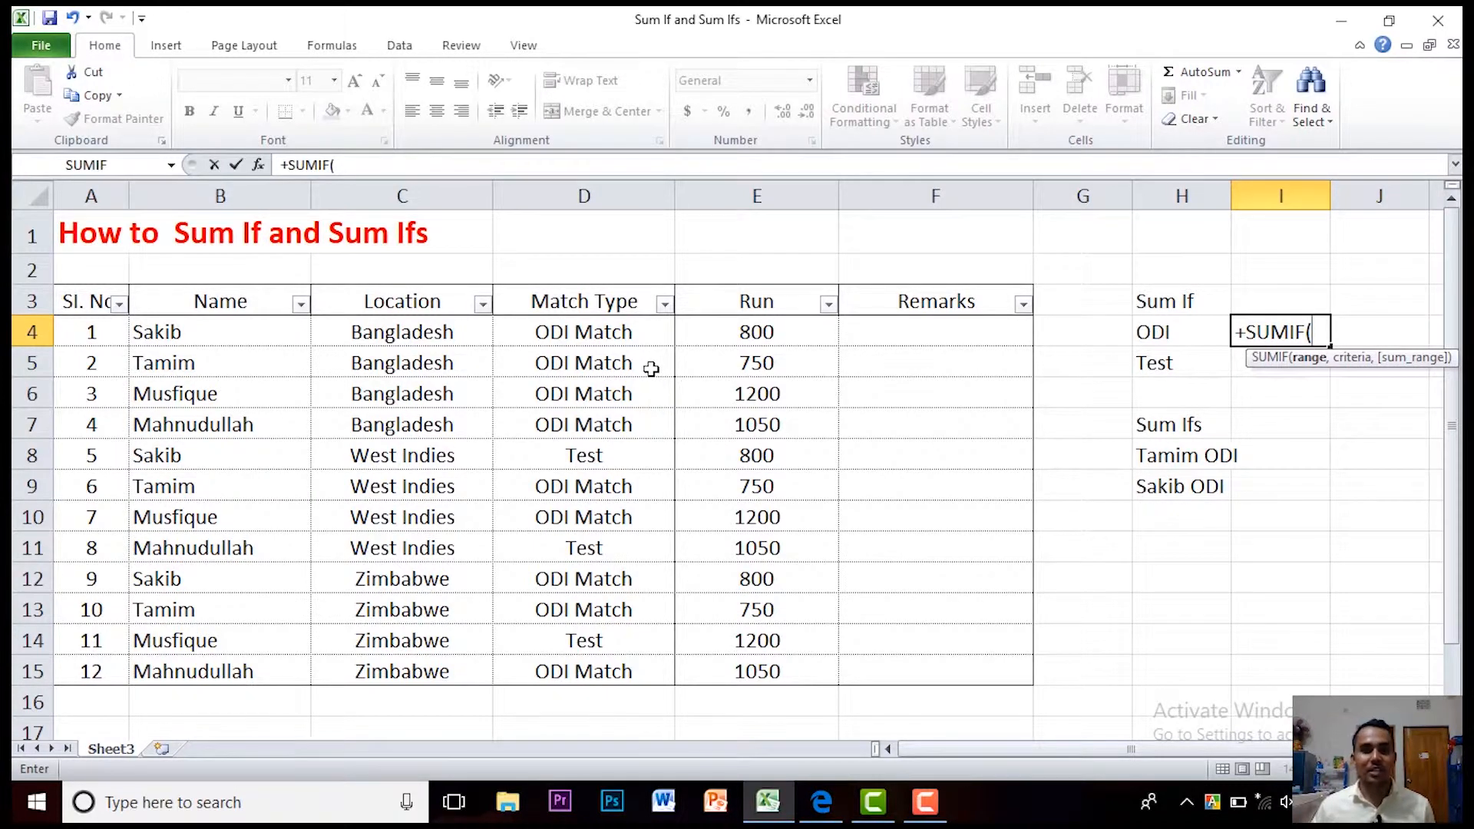
left_click(588, 195)
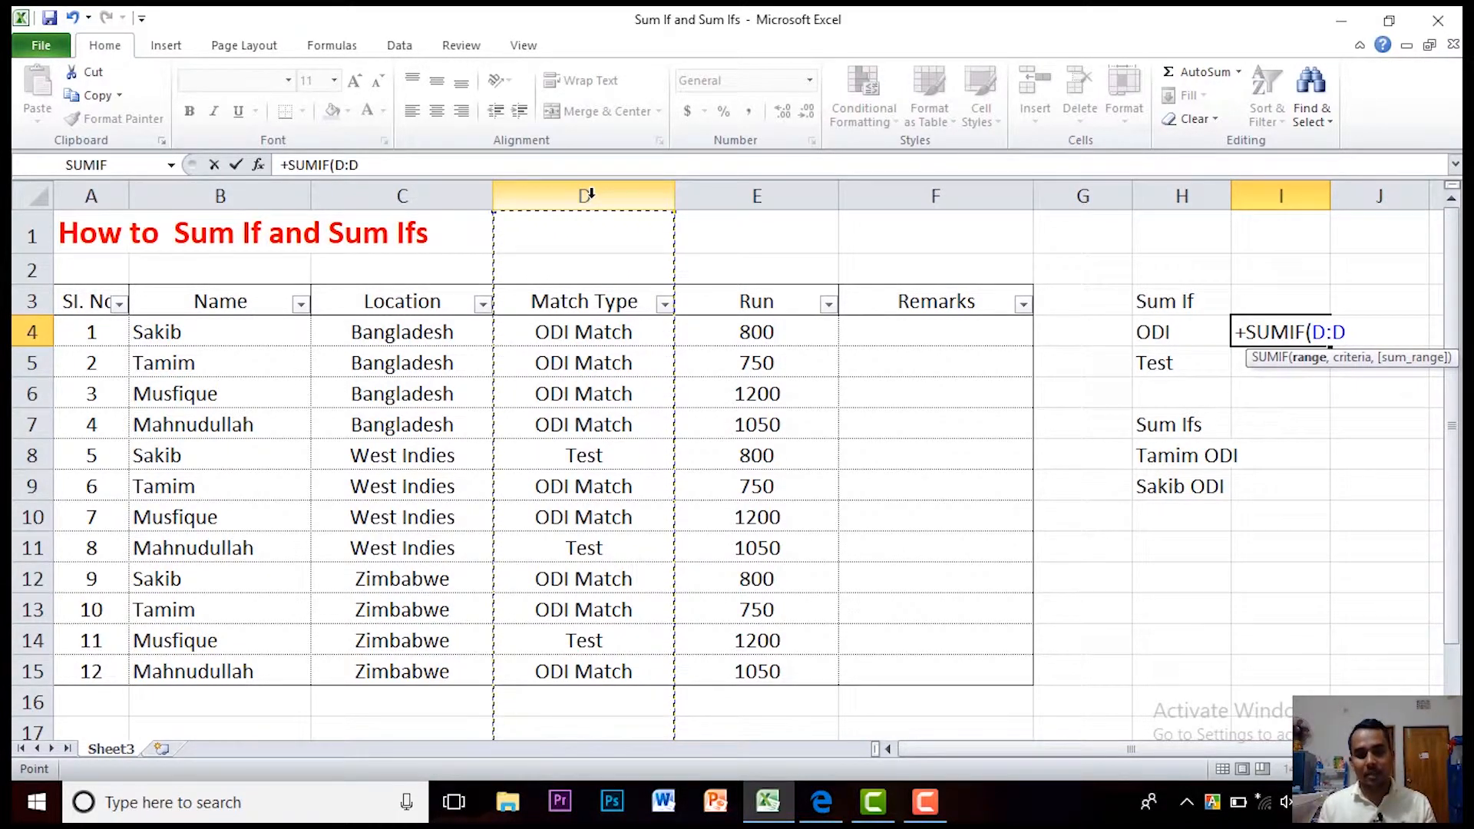
type(",")
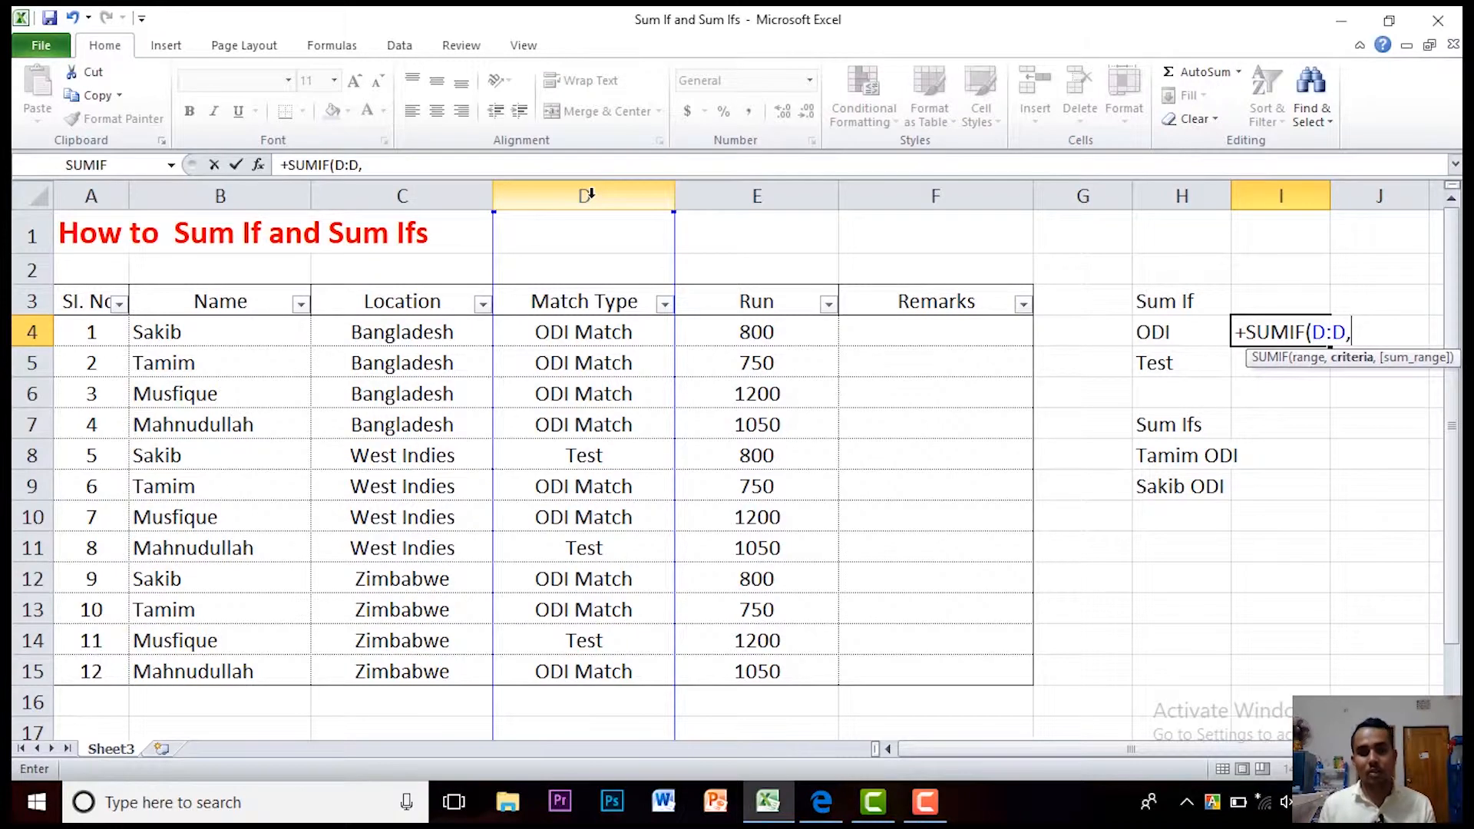
left_click(619, 331)
type(",")
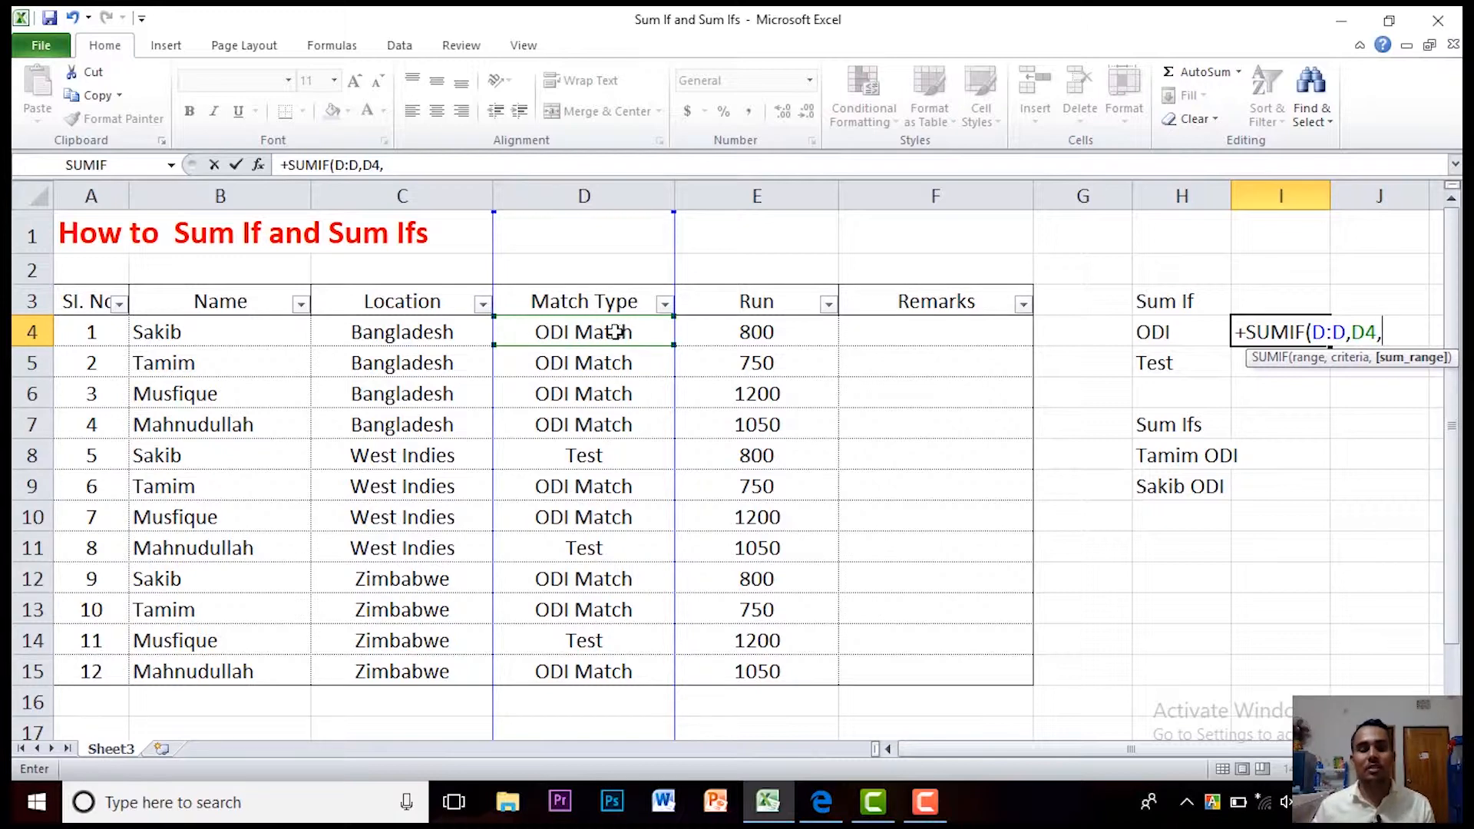
left_click(758, 195)
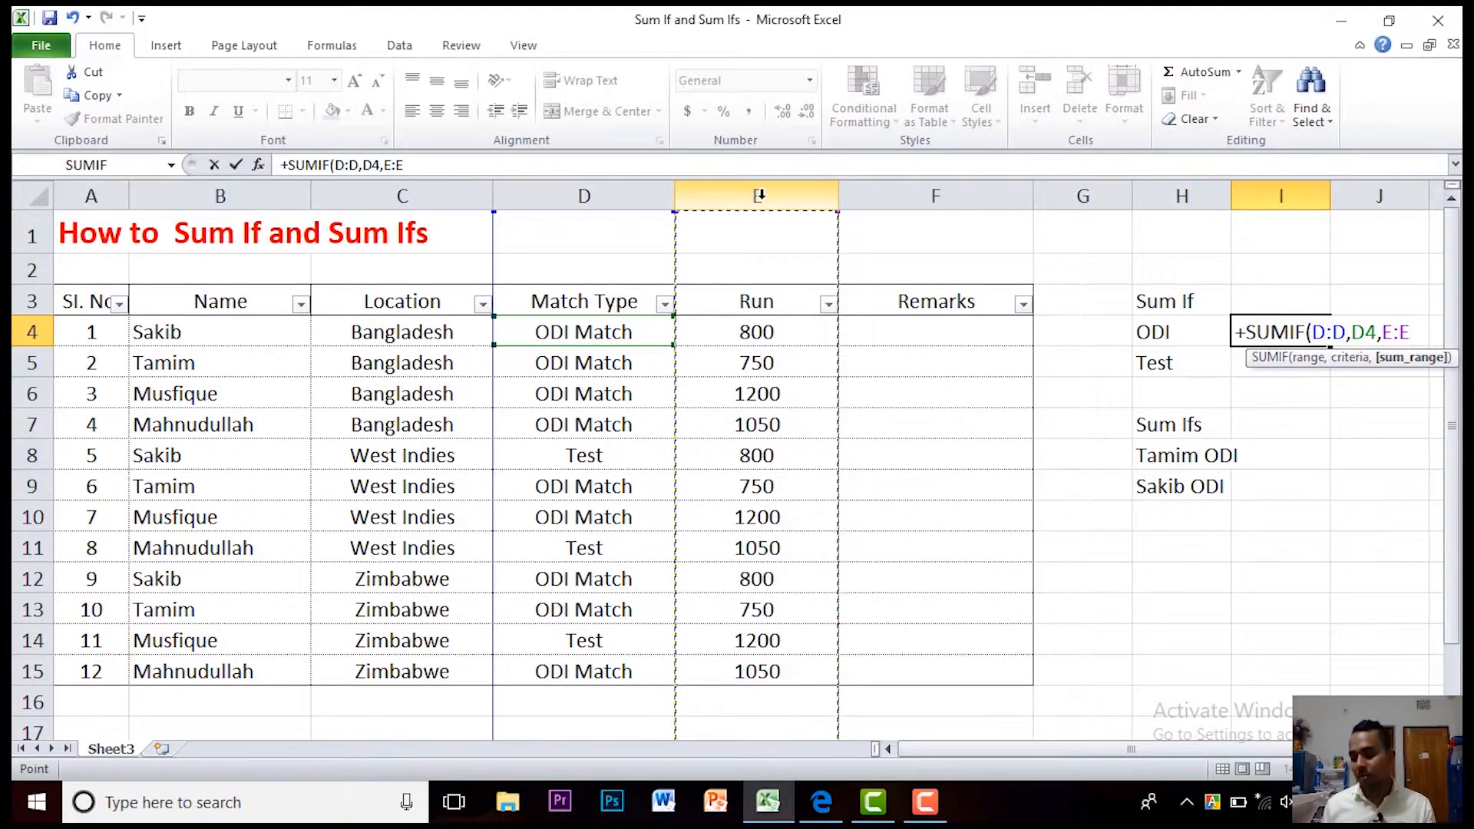
key("Return")
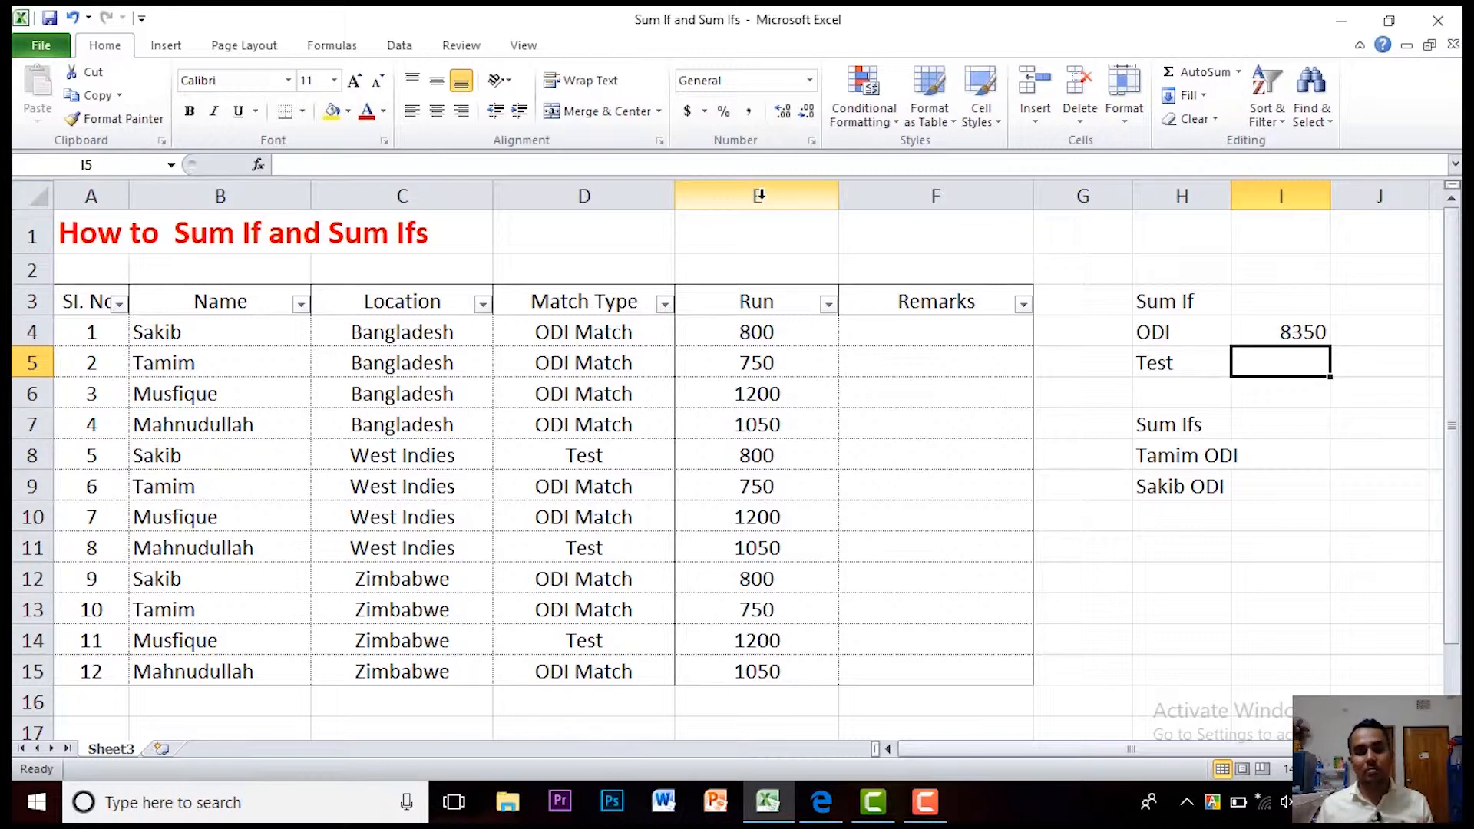
Total the Test match runs in I5 using SUMIF with range D:D, criterion D8 and sum range E:E
type("+")
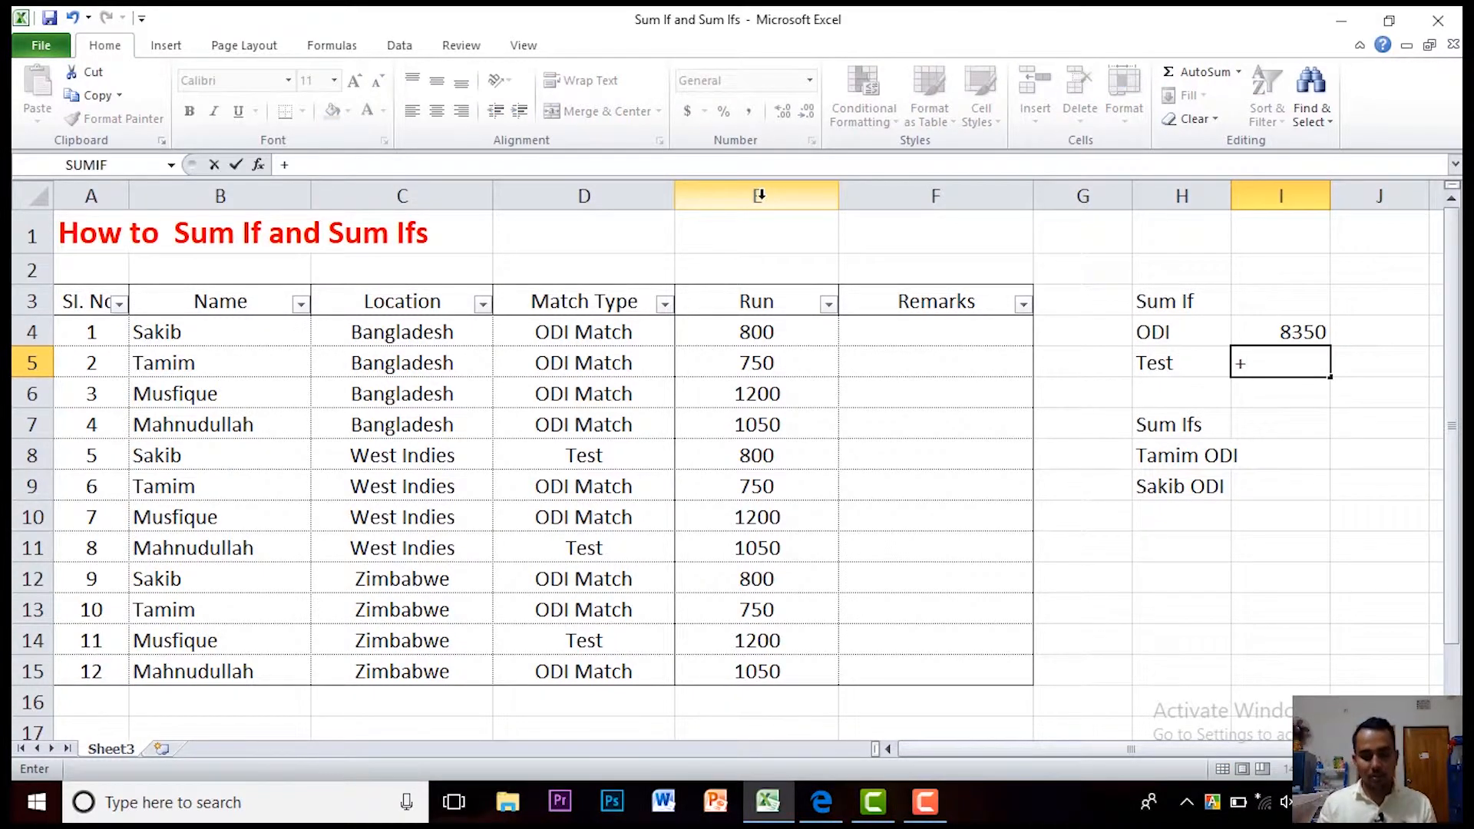
type("sumif")
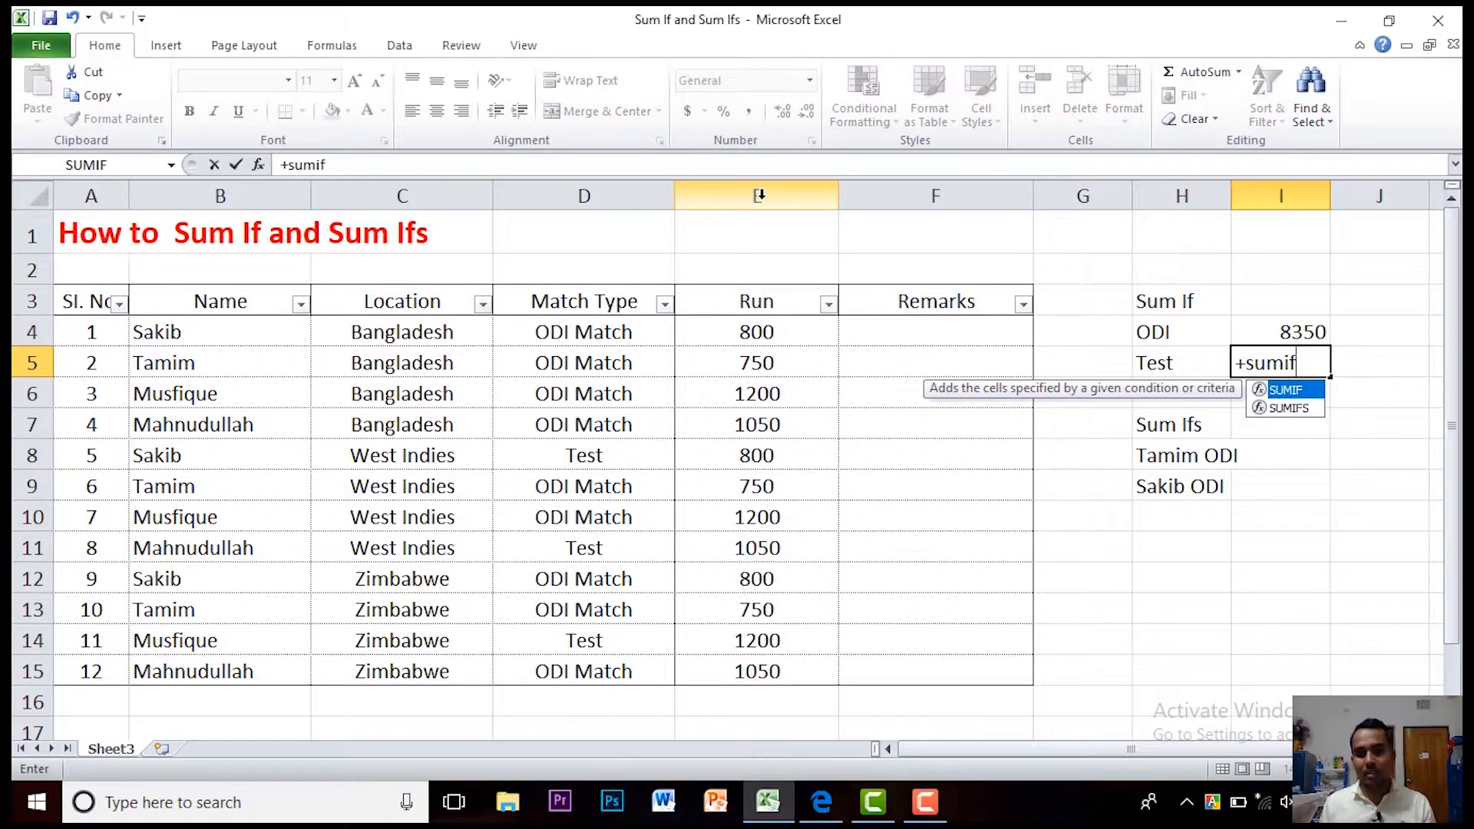
key("Tab")
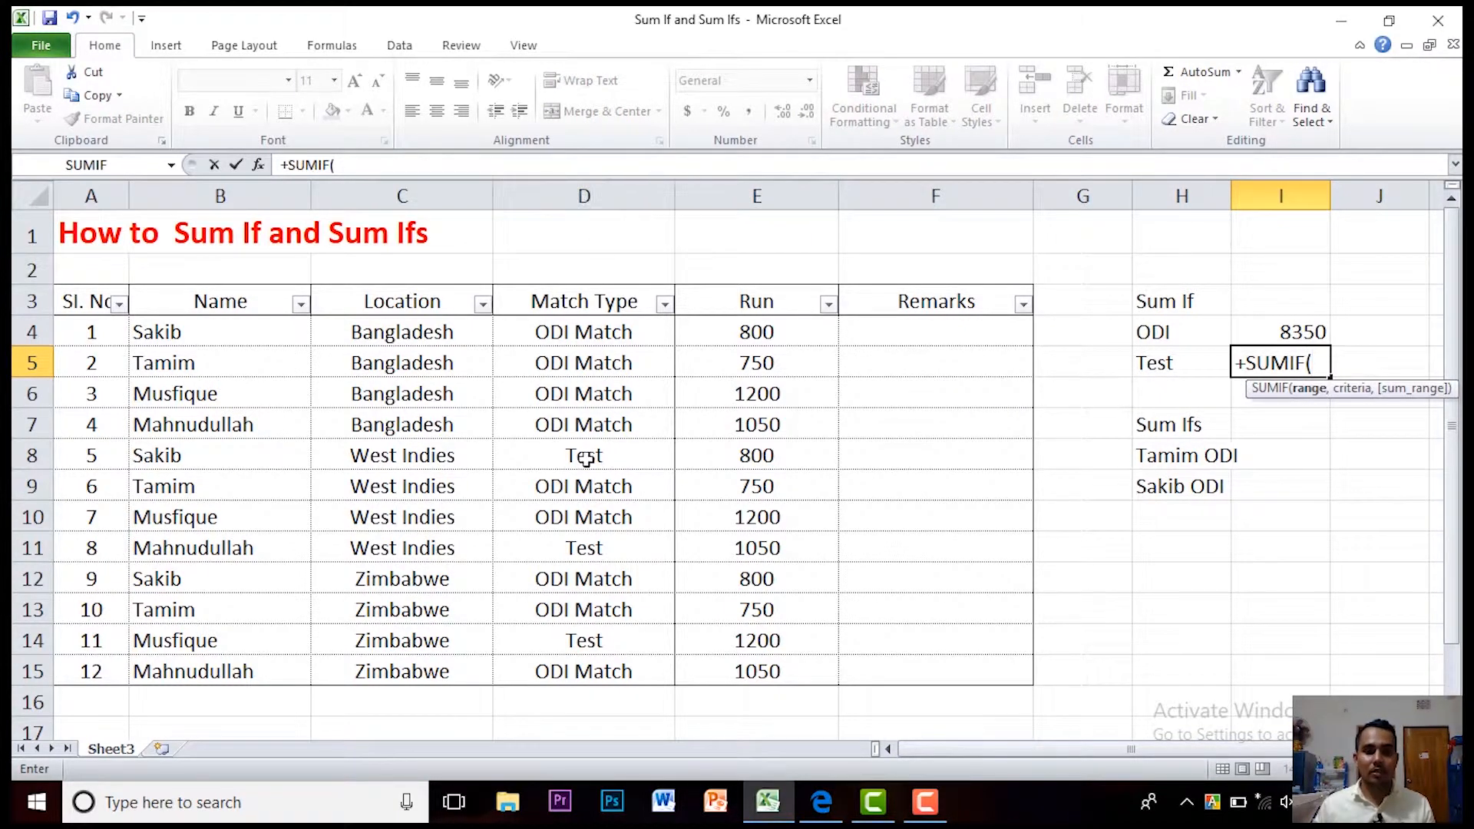
left_click(604, 184)
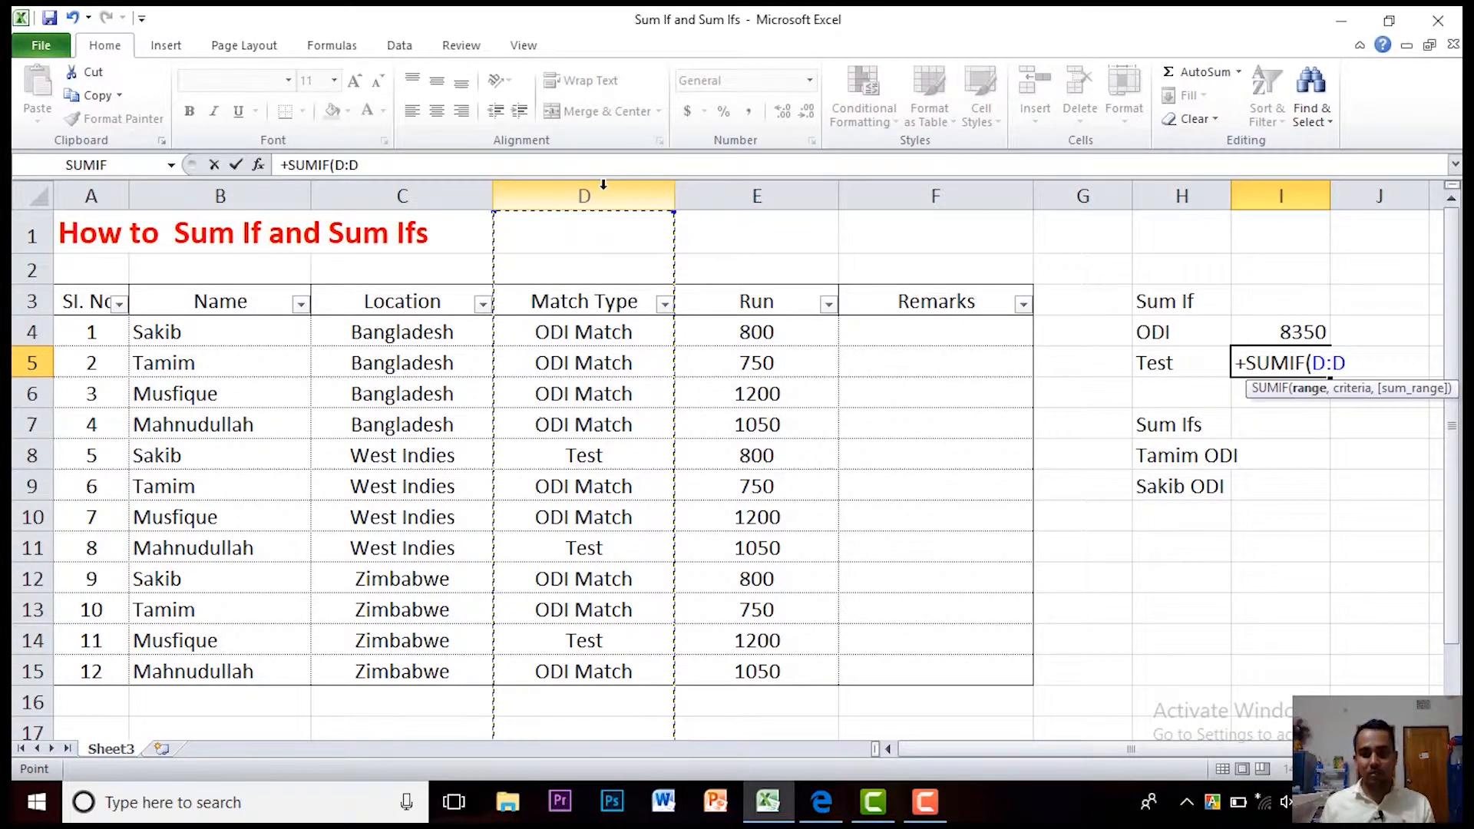
type(",")
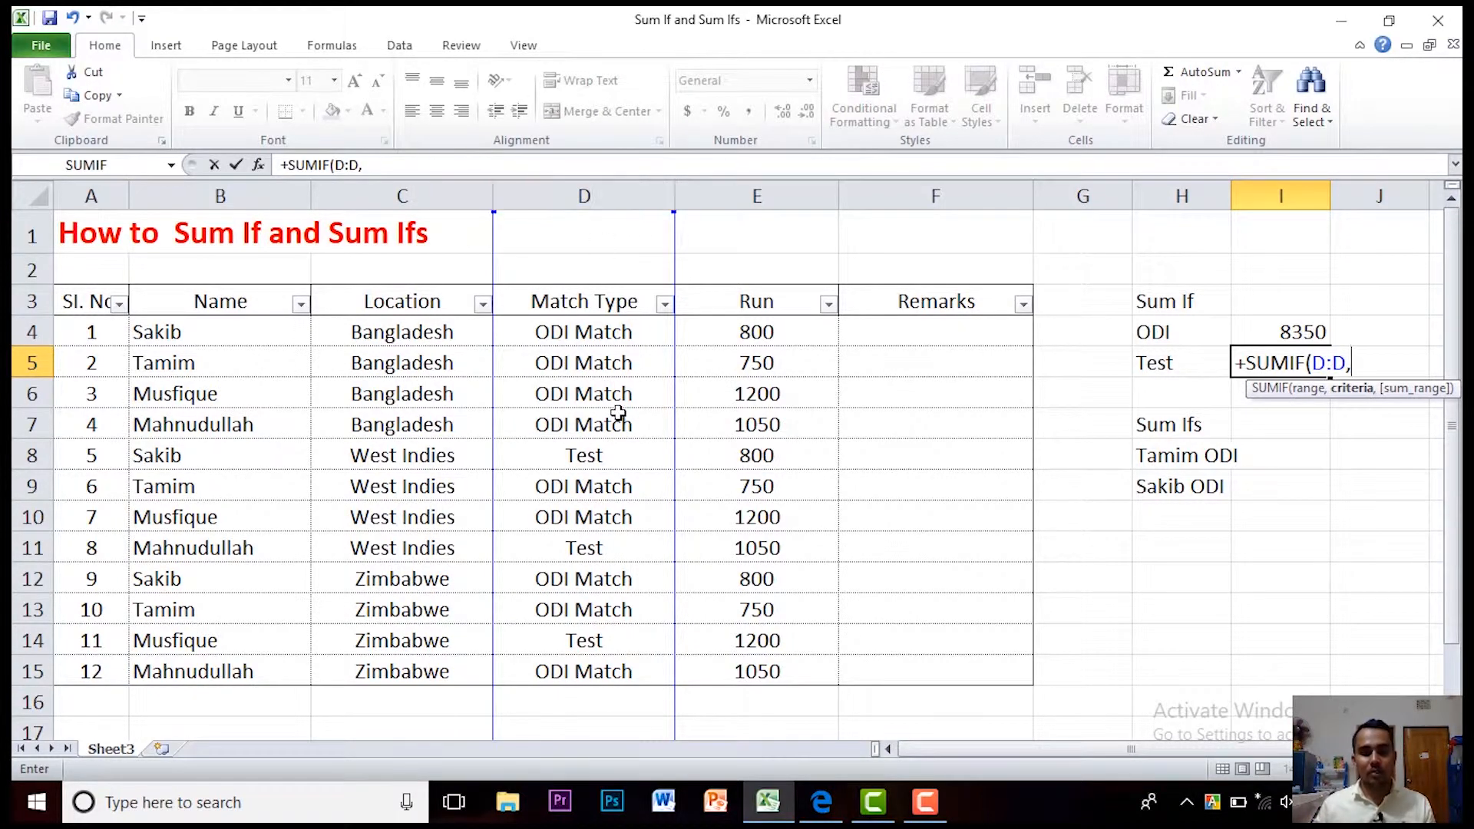
left_click(608, 455)
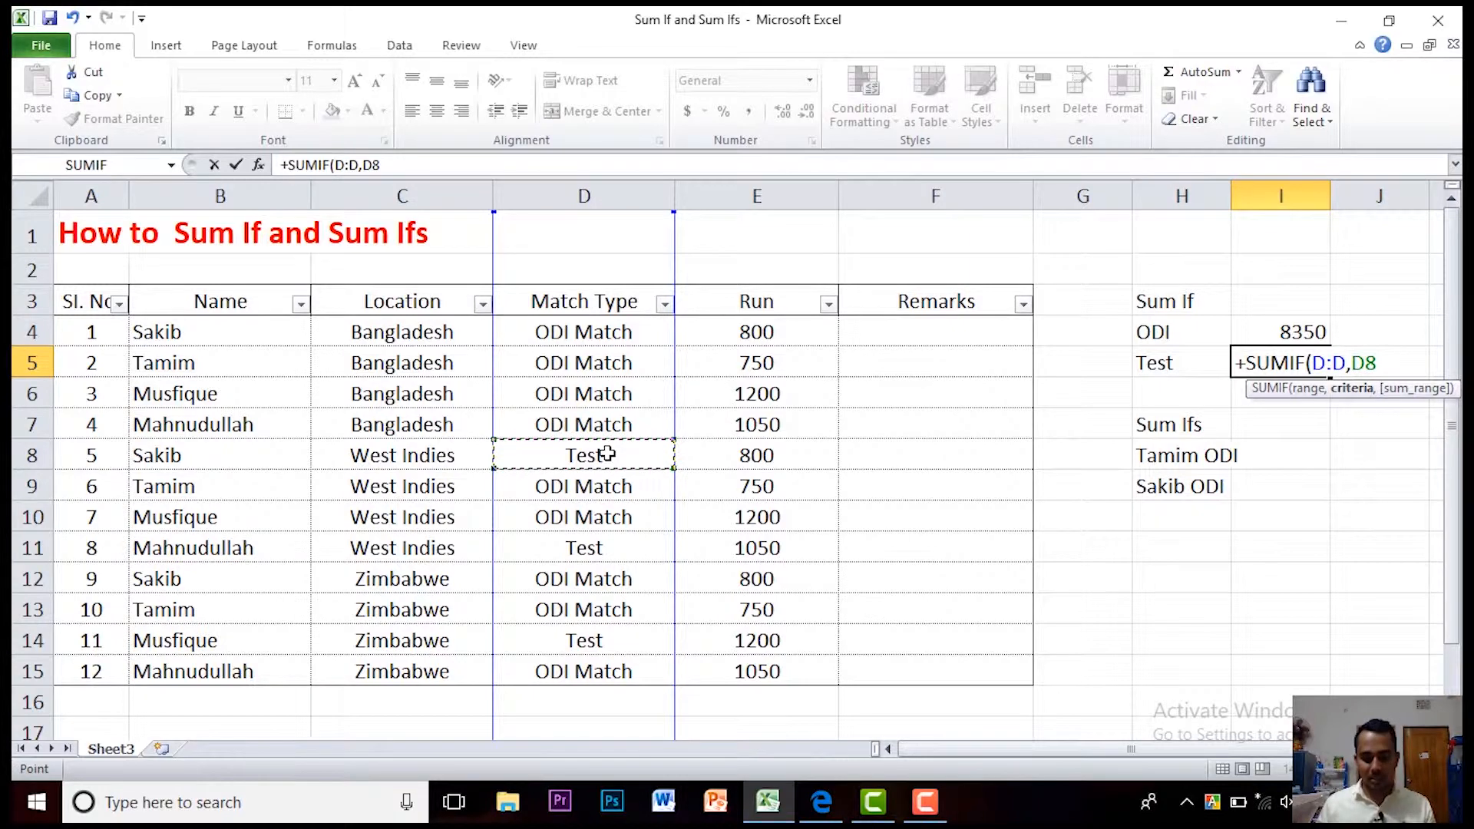
type(",")
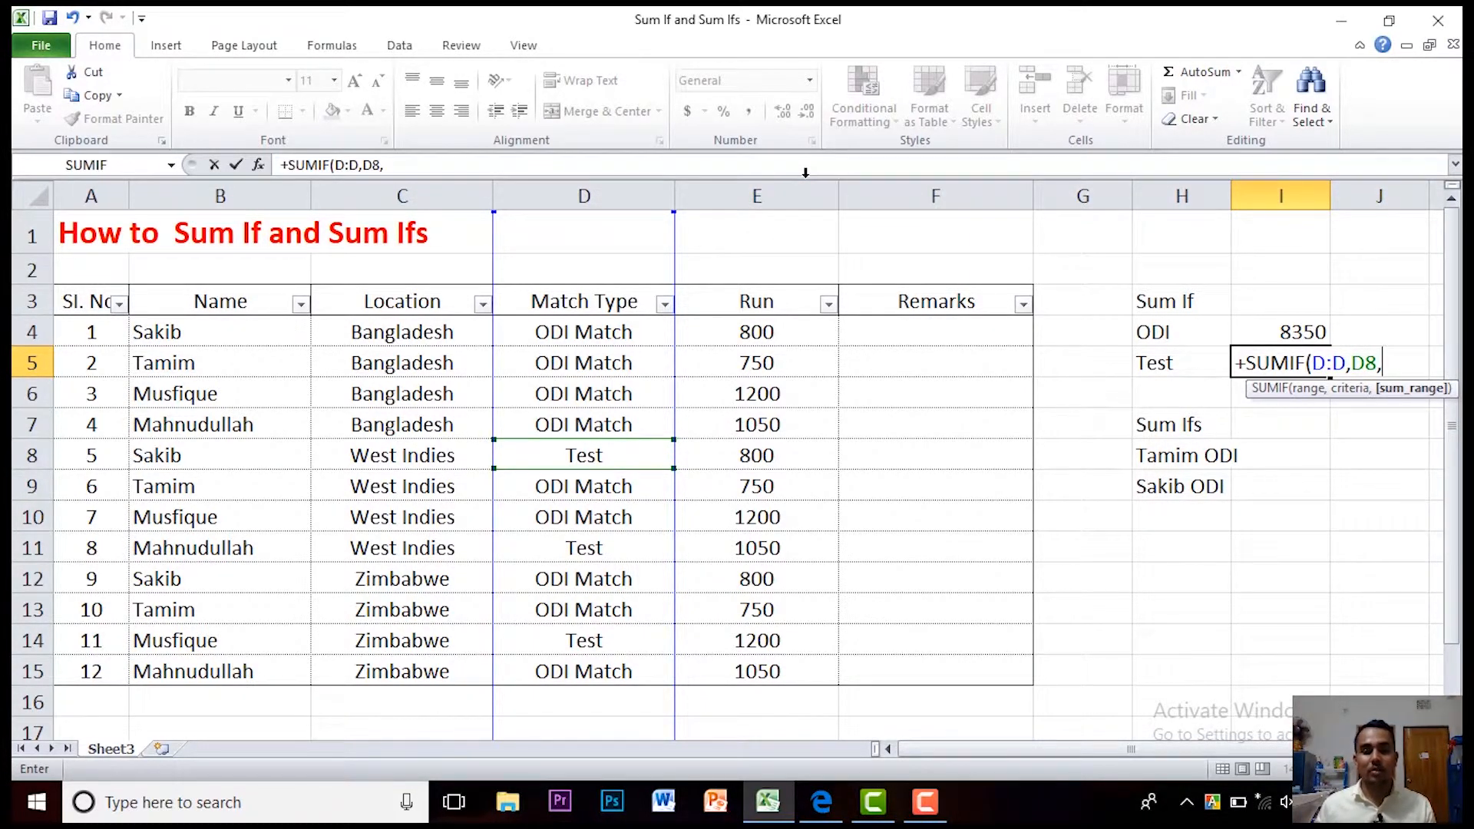
left_click(781, 201)
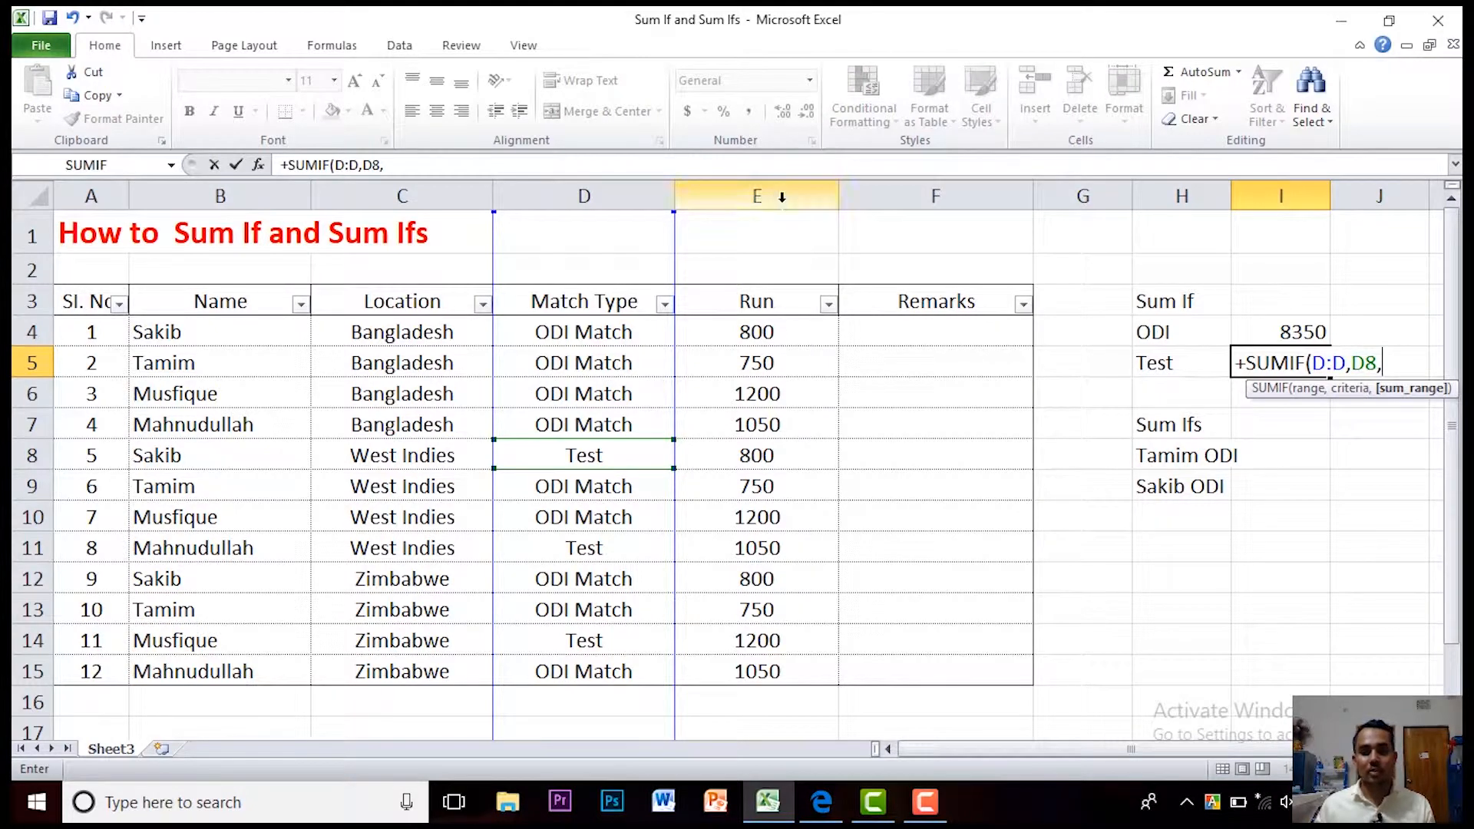
key("Return")
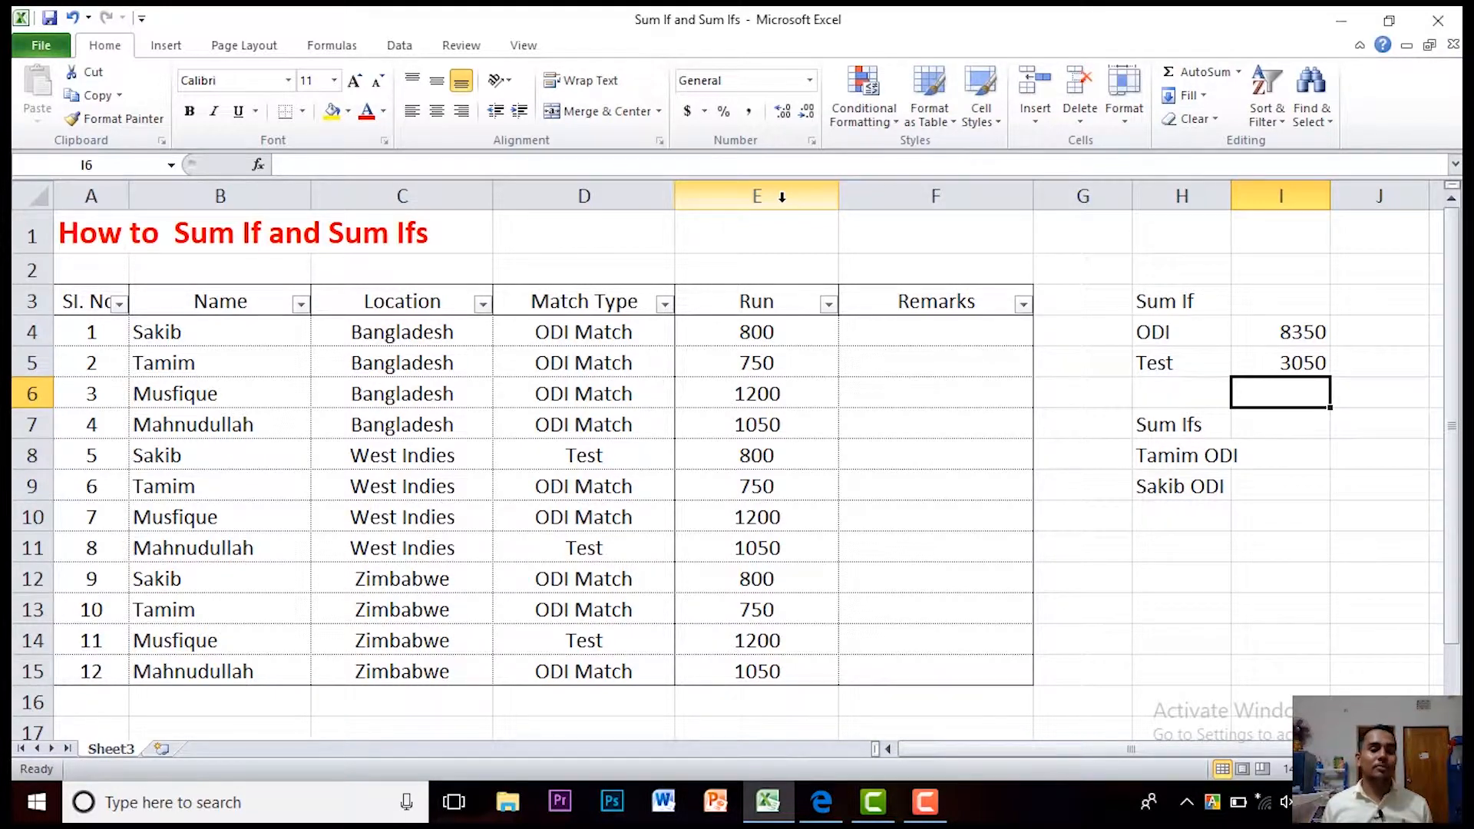
Widen column H slightly and begin a SUMIFS formula in I8 with sum range E:E, criteria range B:B and criterion B5
left_click_drag(1231, 196, 1246, 196)
left_click(1283, 446)
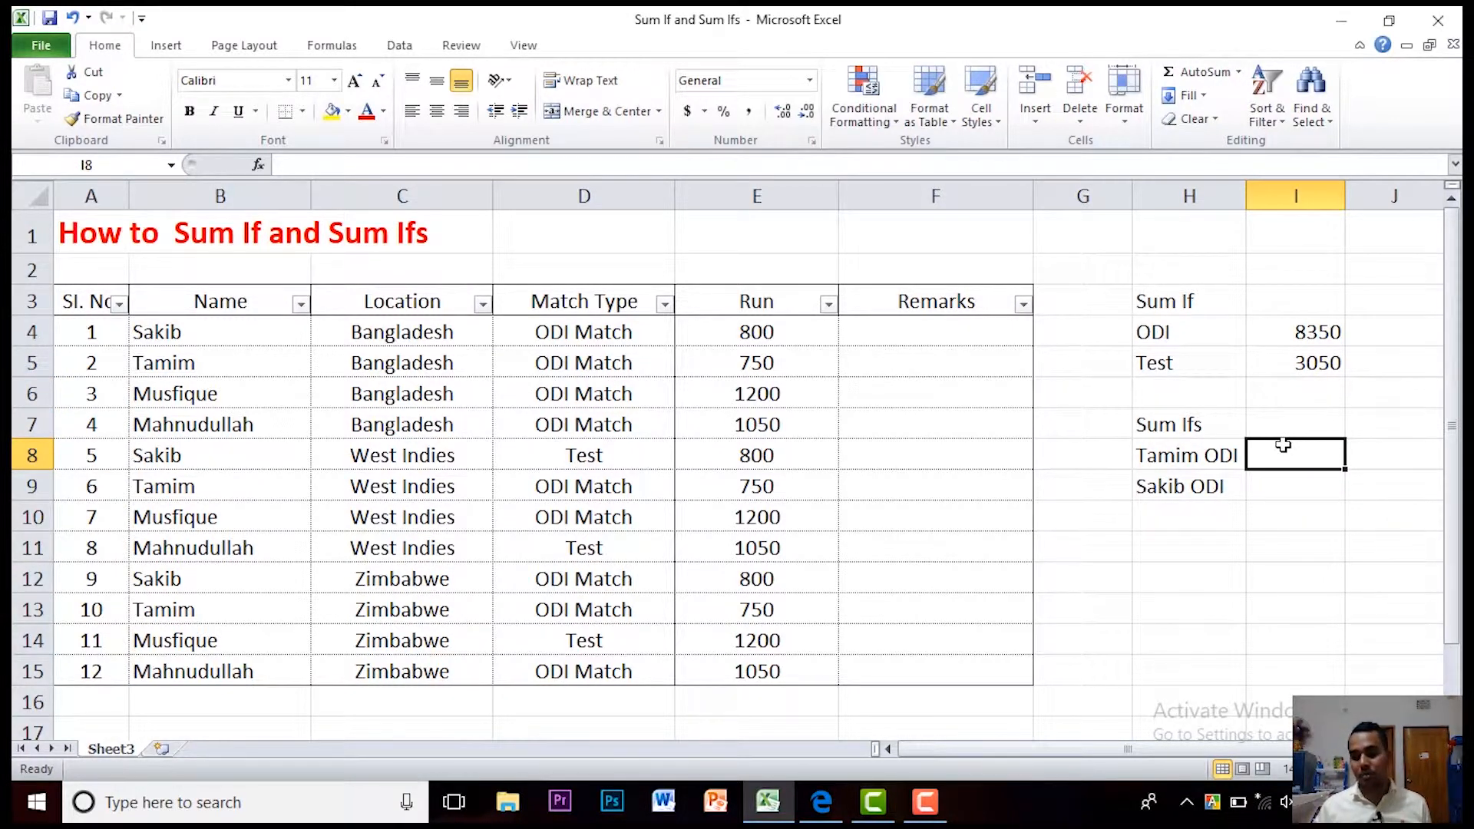
type("+")
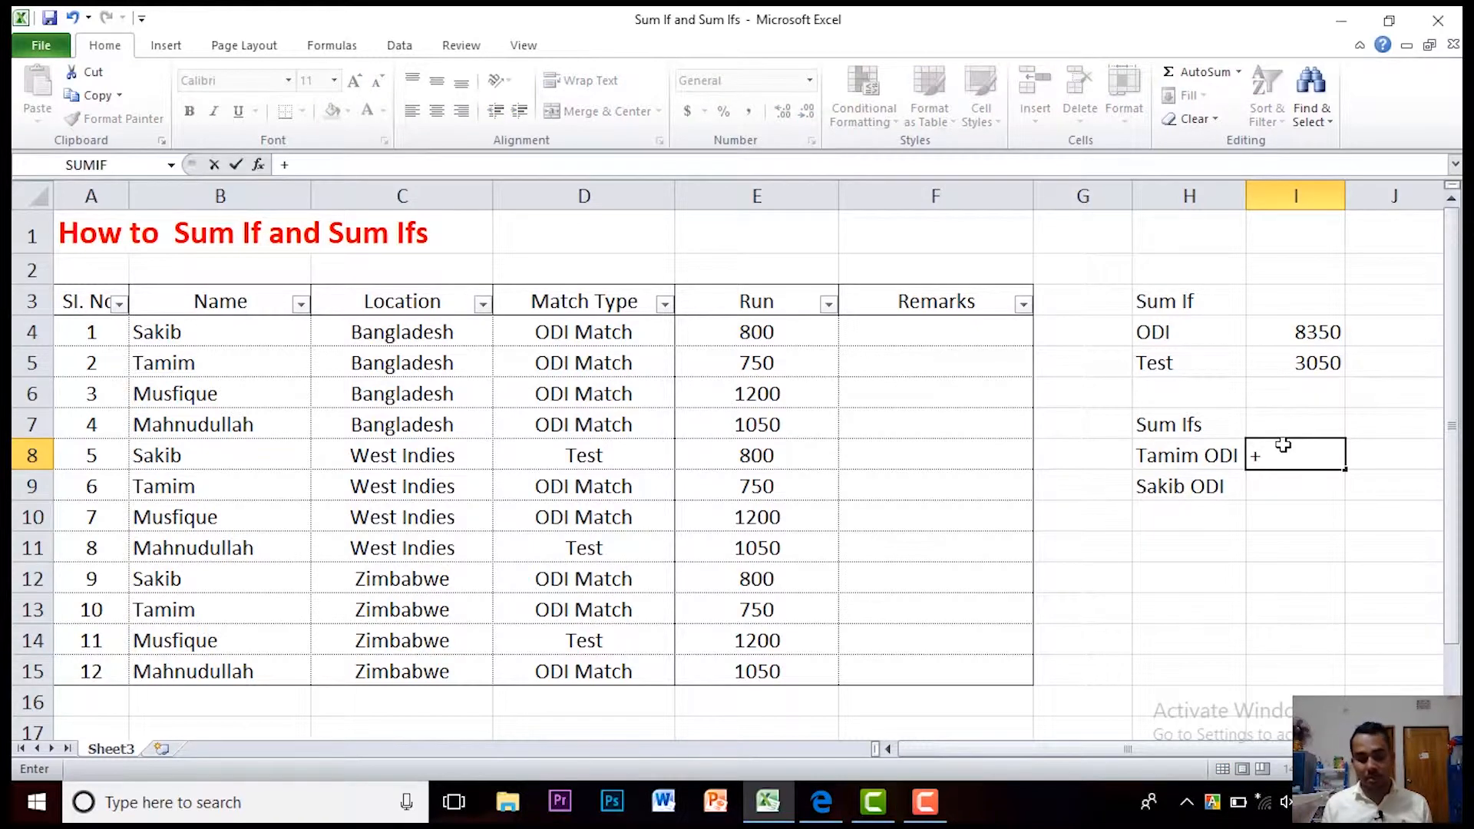
type("sumifs")
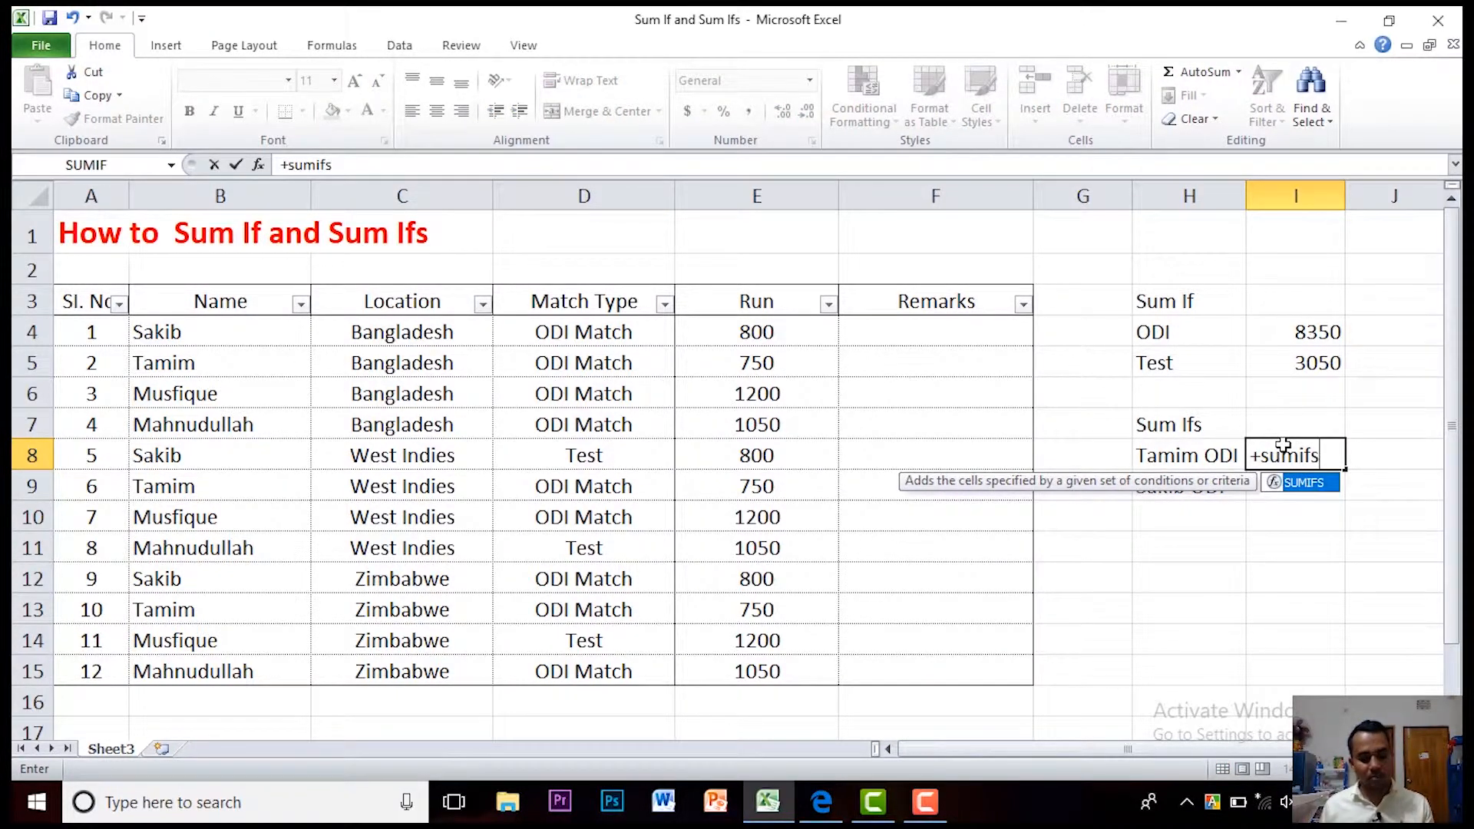
key("Tab")
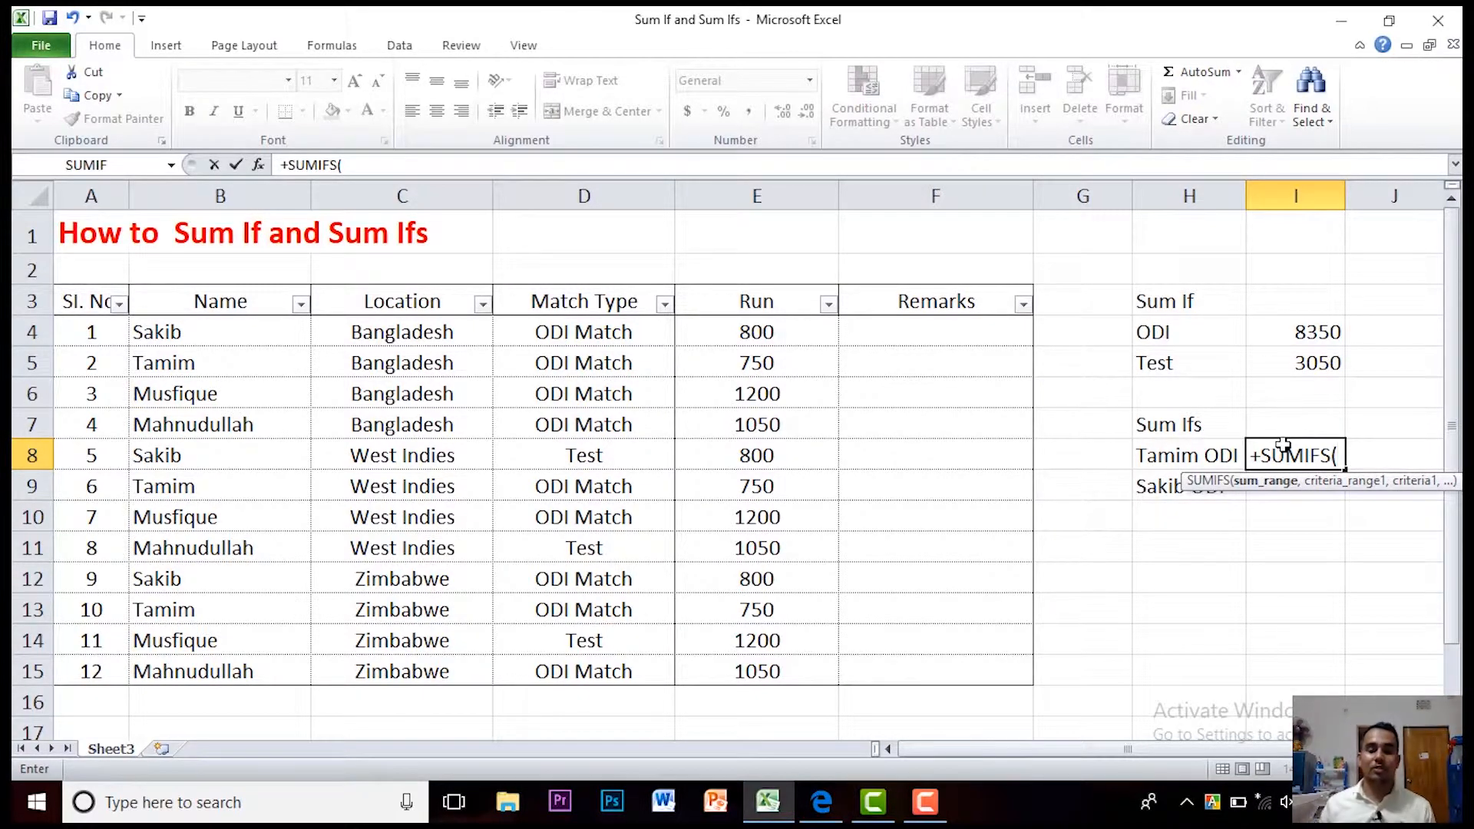
left_click(797, 199)
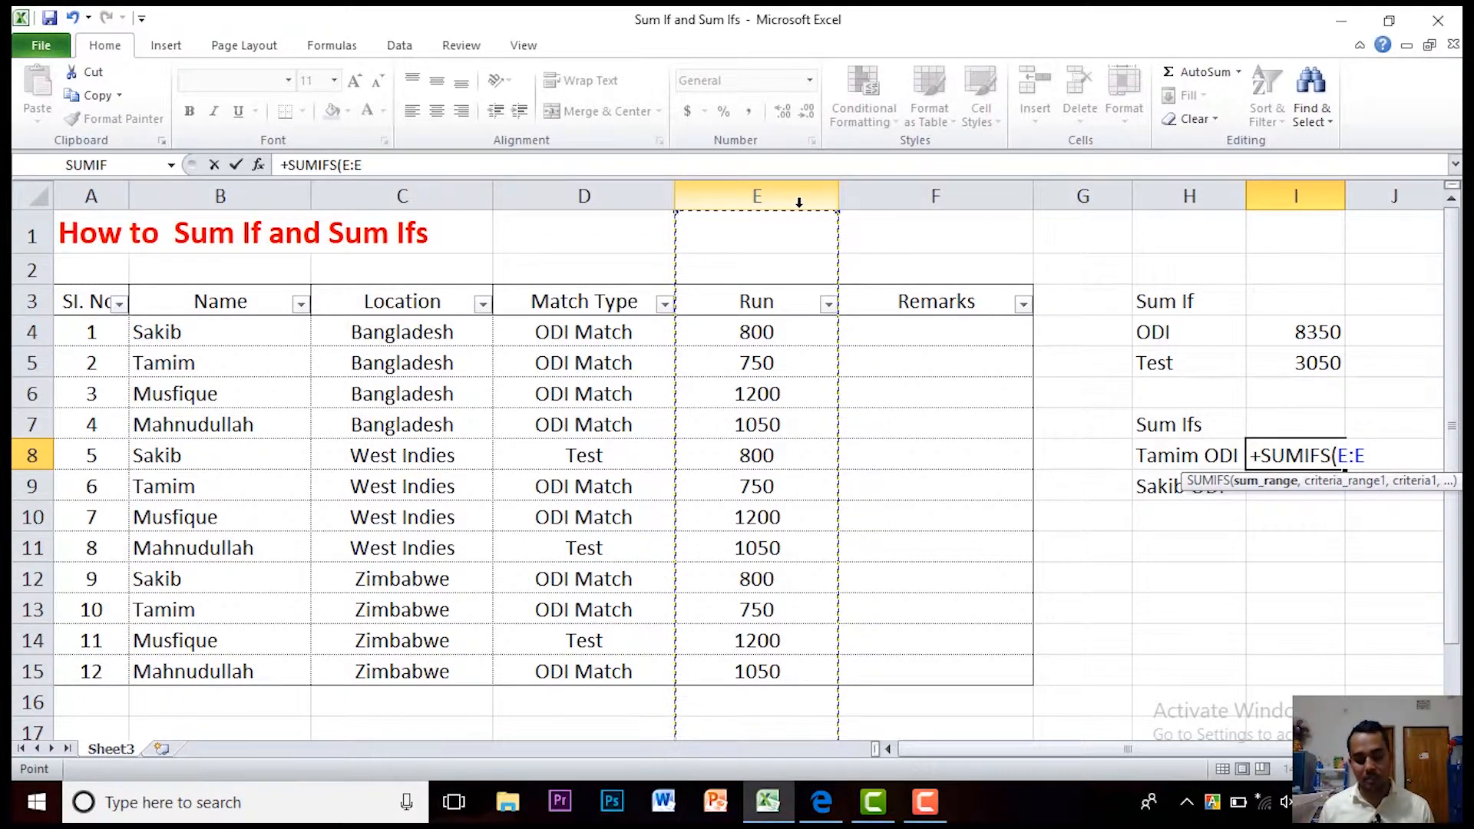
type(",")
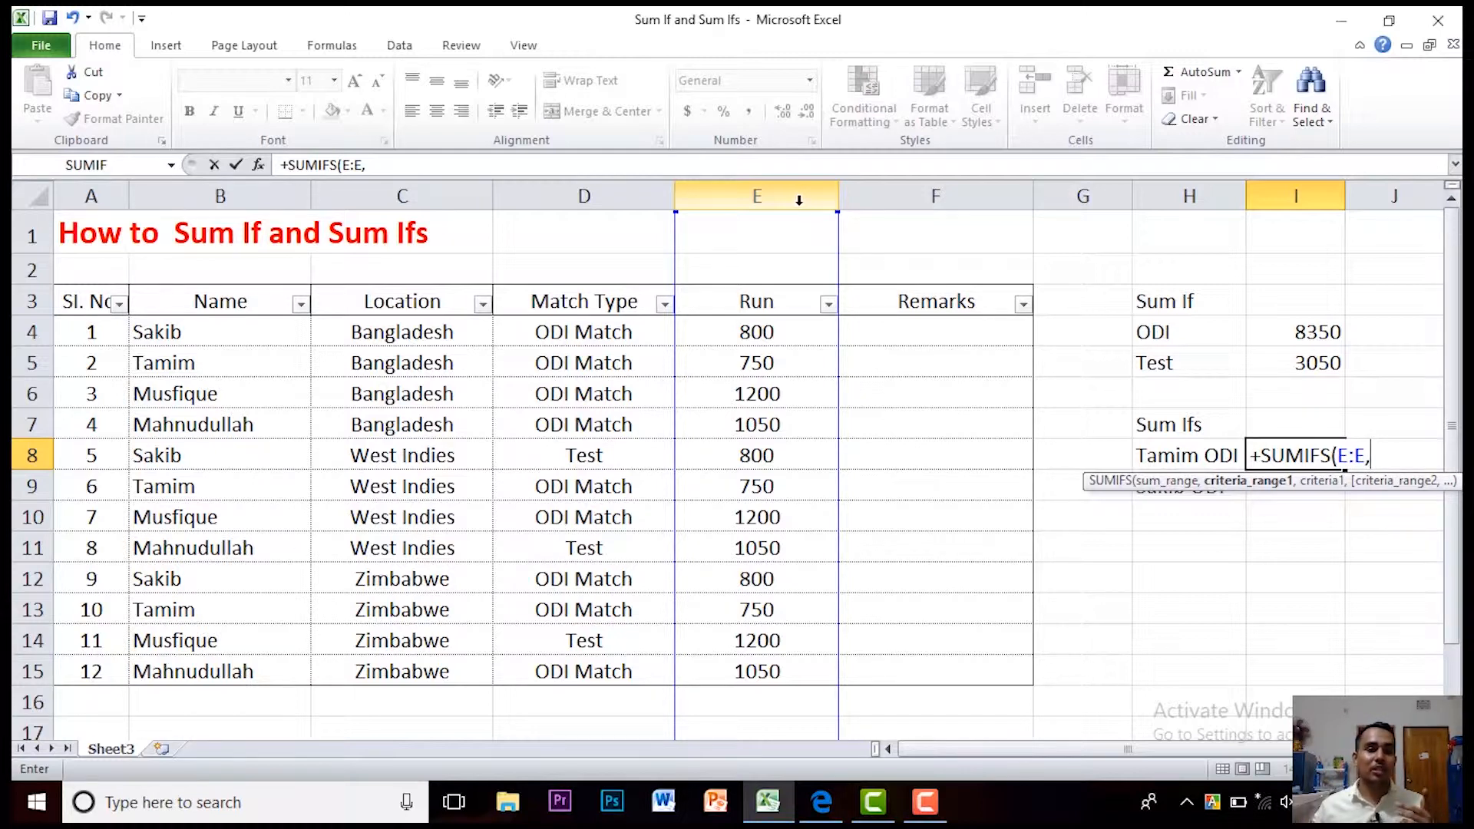
left_click(255, 194)
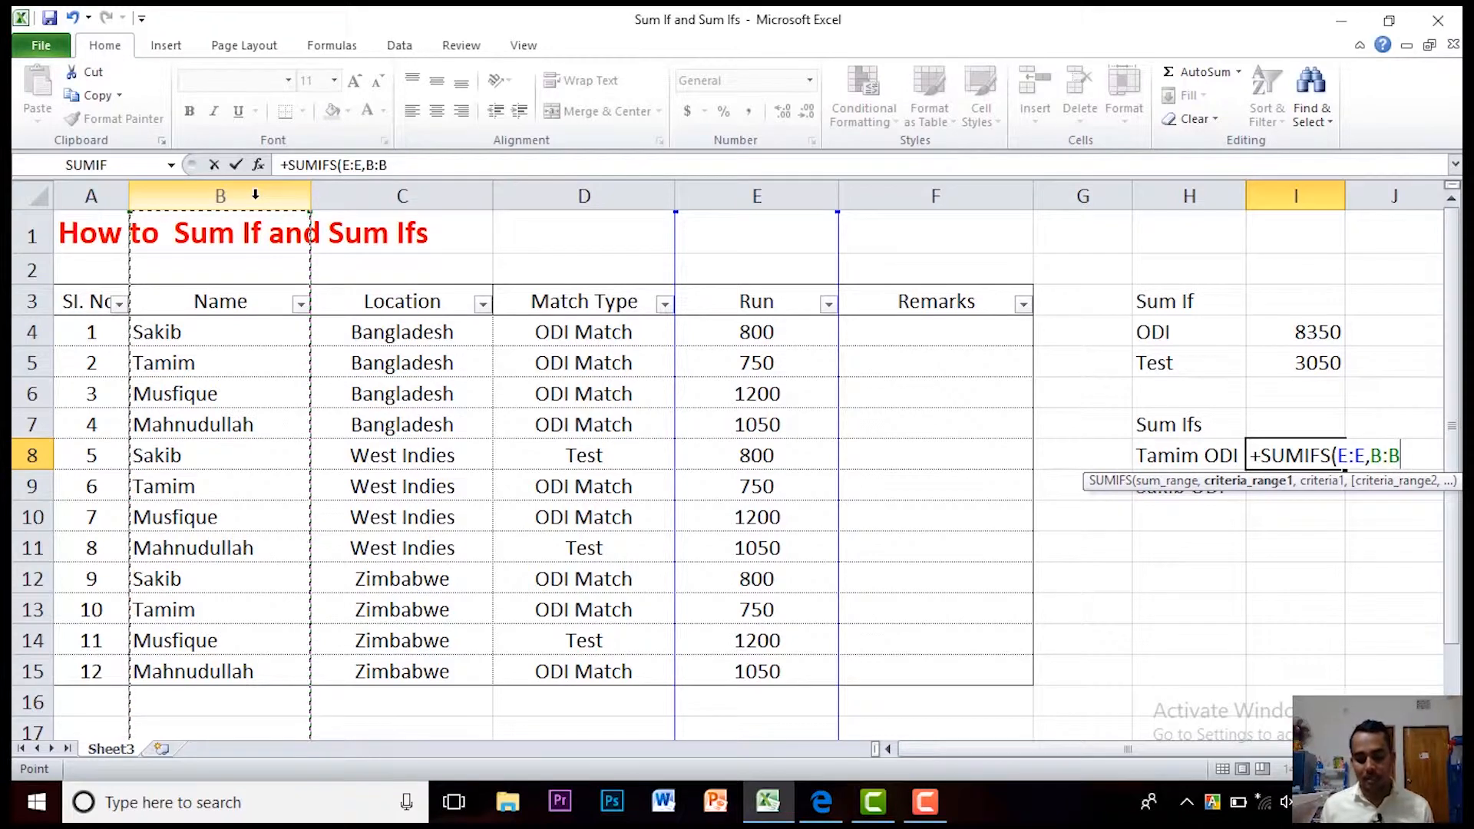
type(",B5")
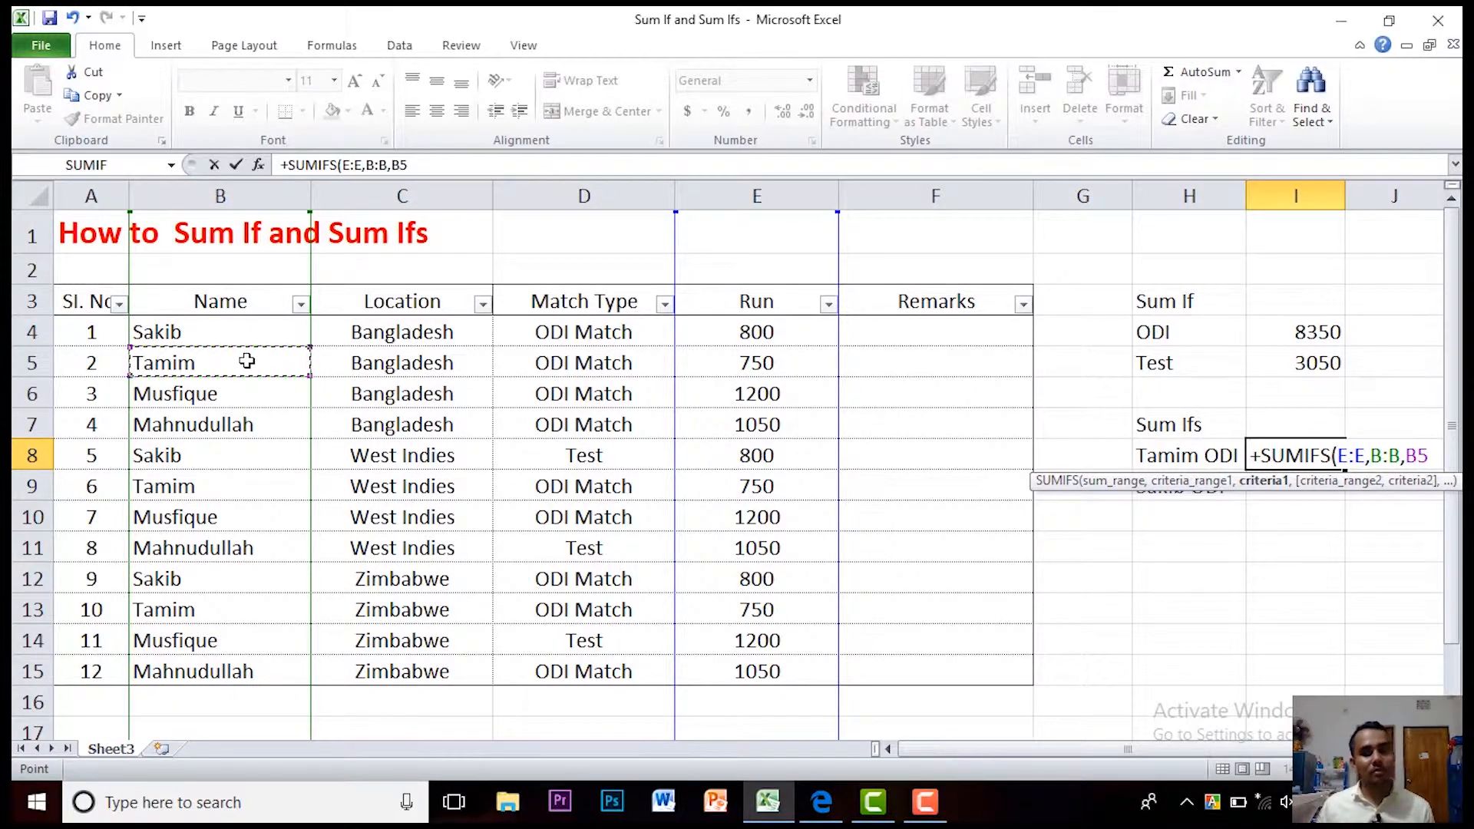
type(",")
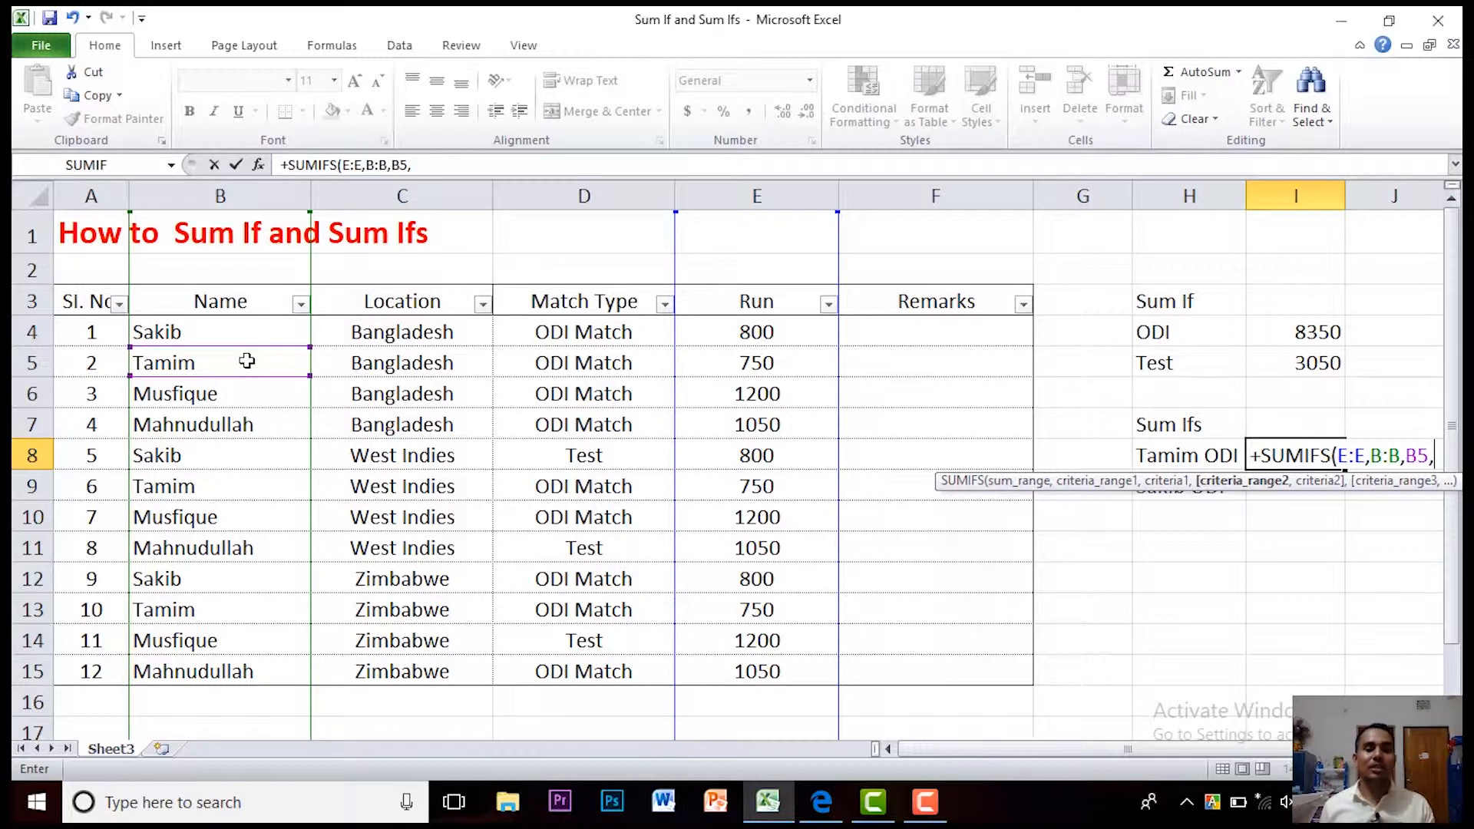
Add D:D with criterion D4 as the second condition of the SUMIFS formula in I8 and complete it
left_click(585, 201)
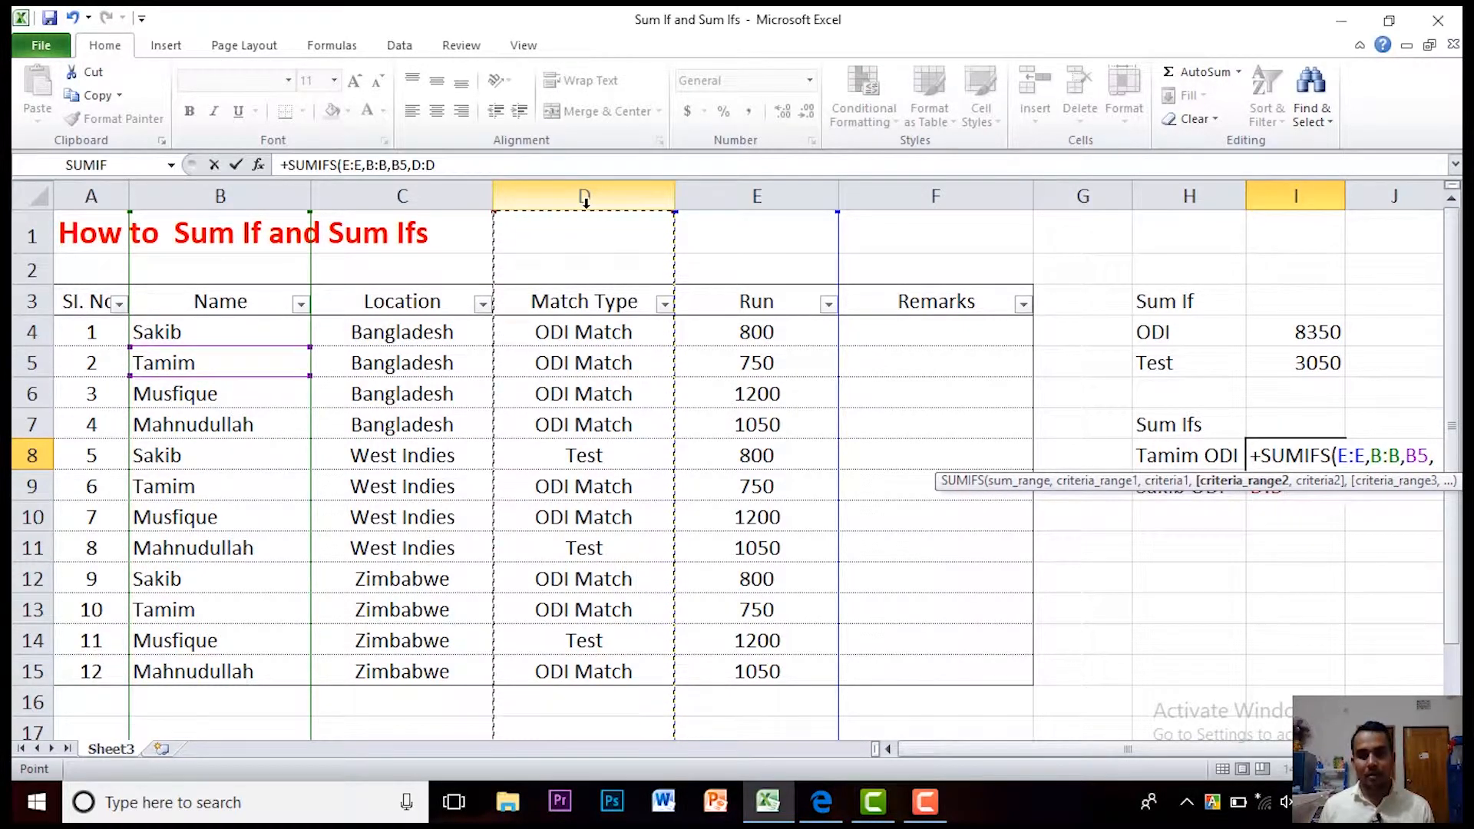
type(",")
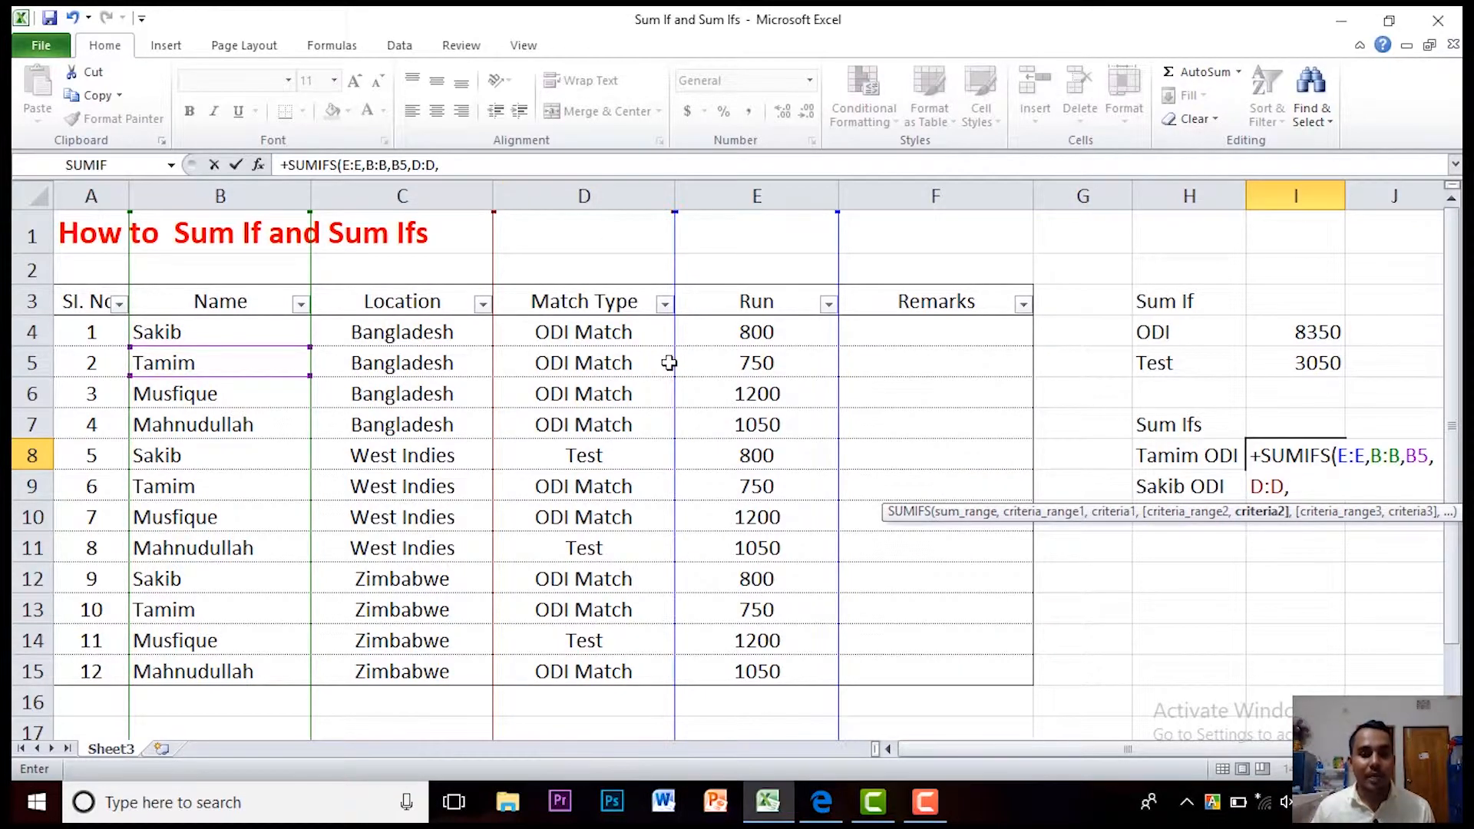
left_click(617, 332)
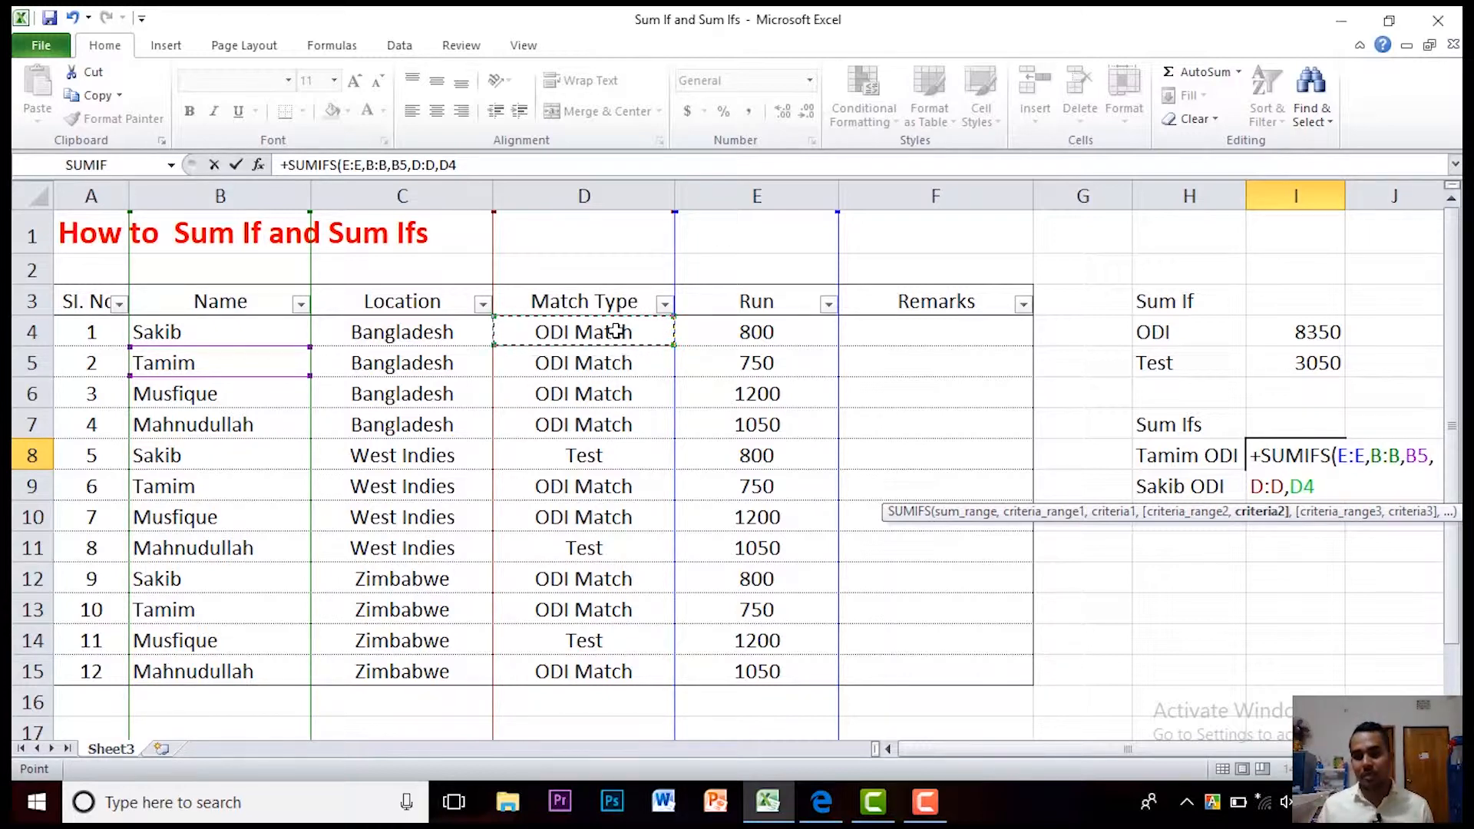
key("Return")
key("Up")
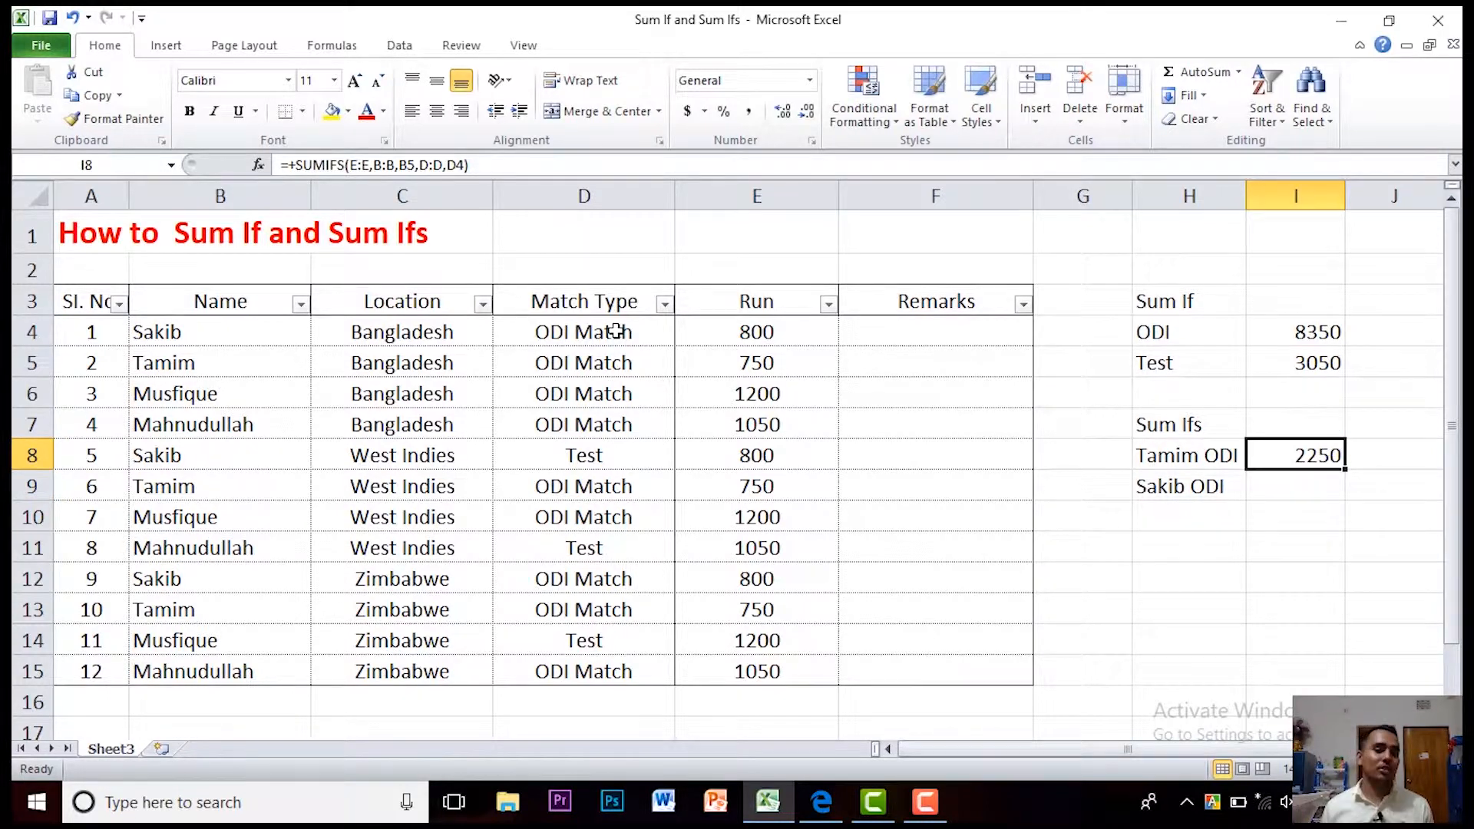
Begin a SUMIFS formula in I9 with sum range E:E, criteria range B:B and criterion B4
key("Down")
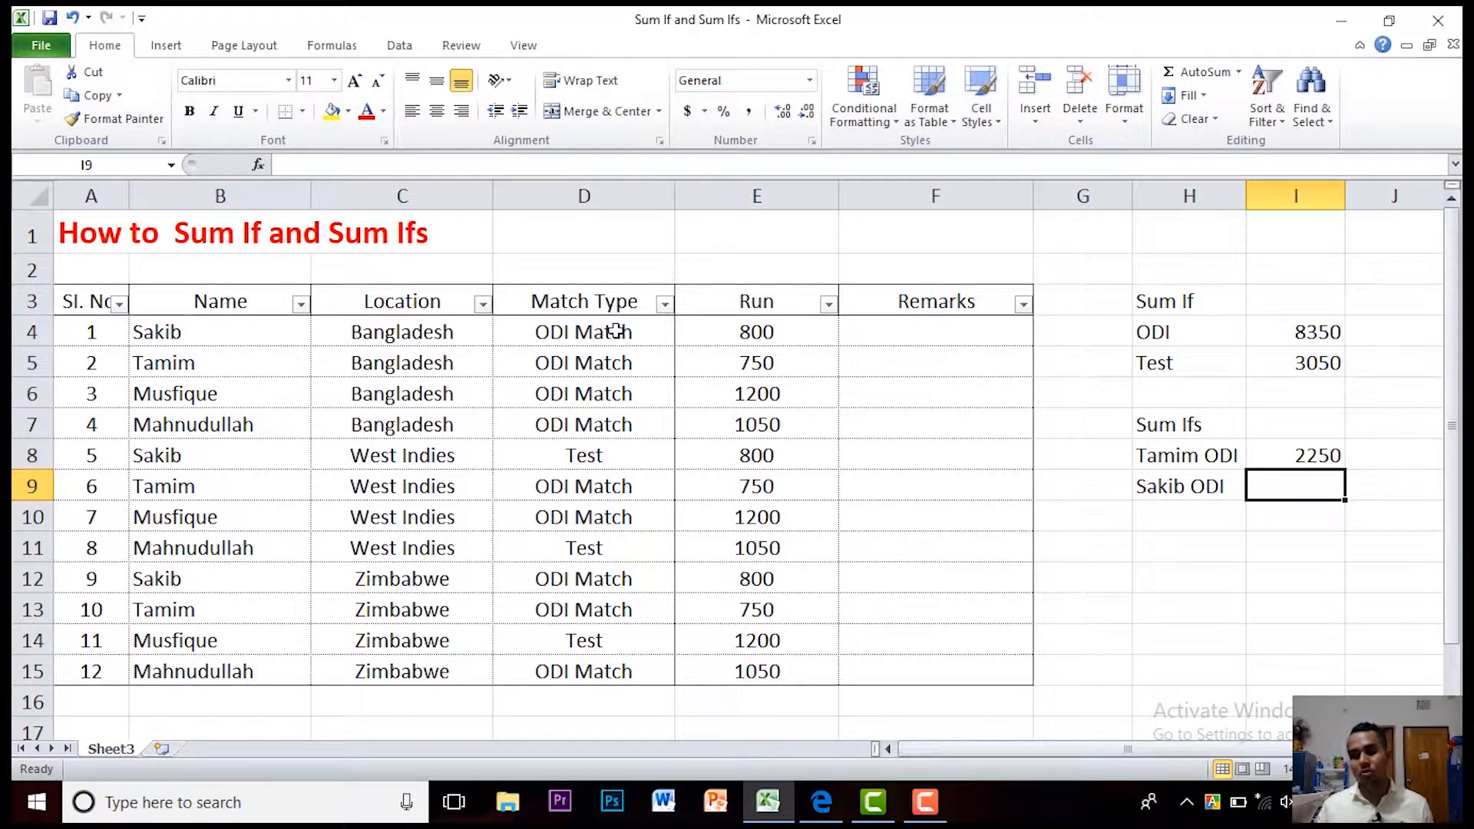
type("+su")
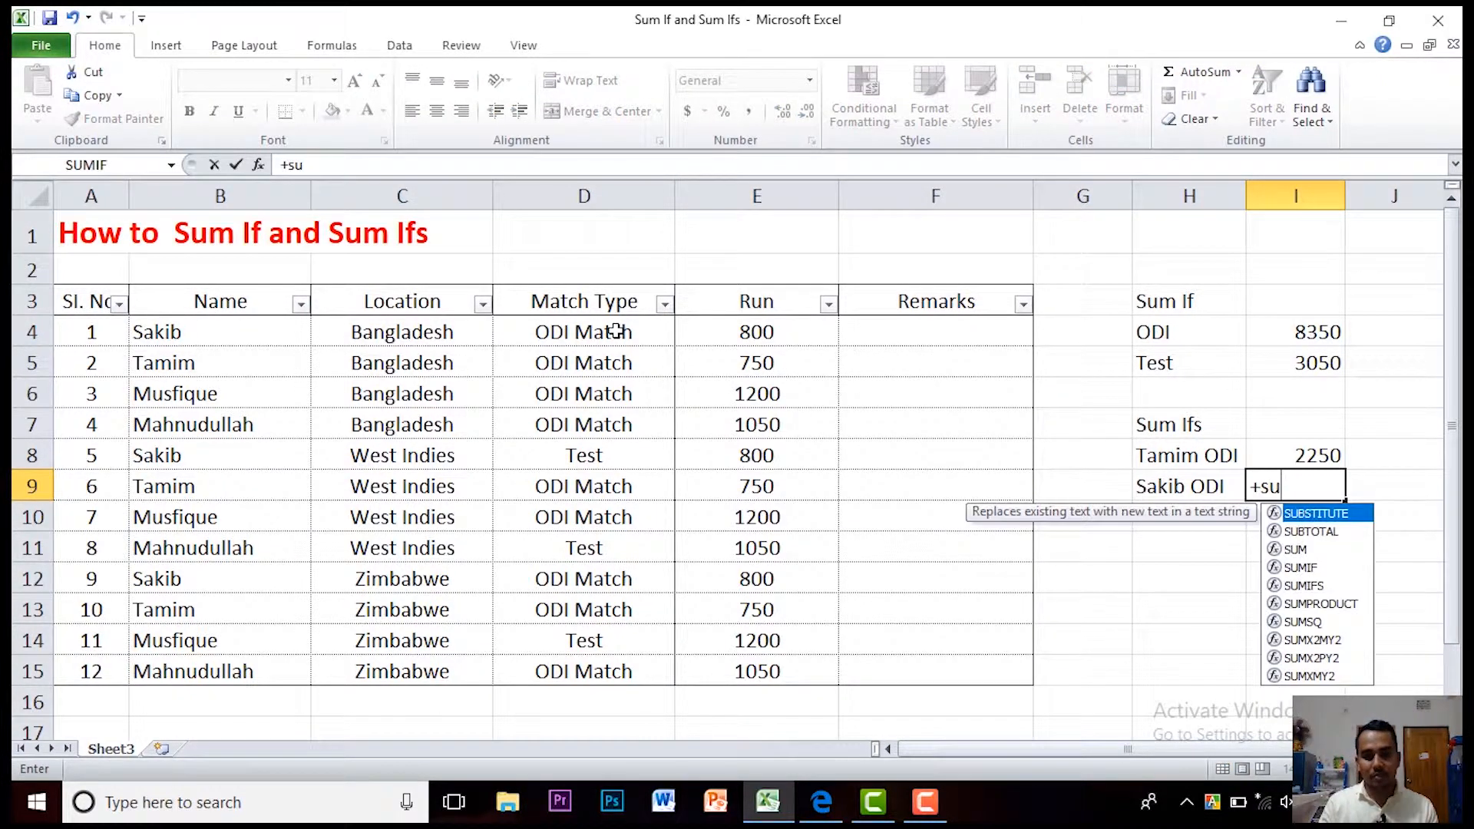
type("mifs")
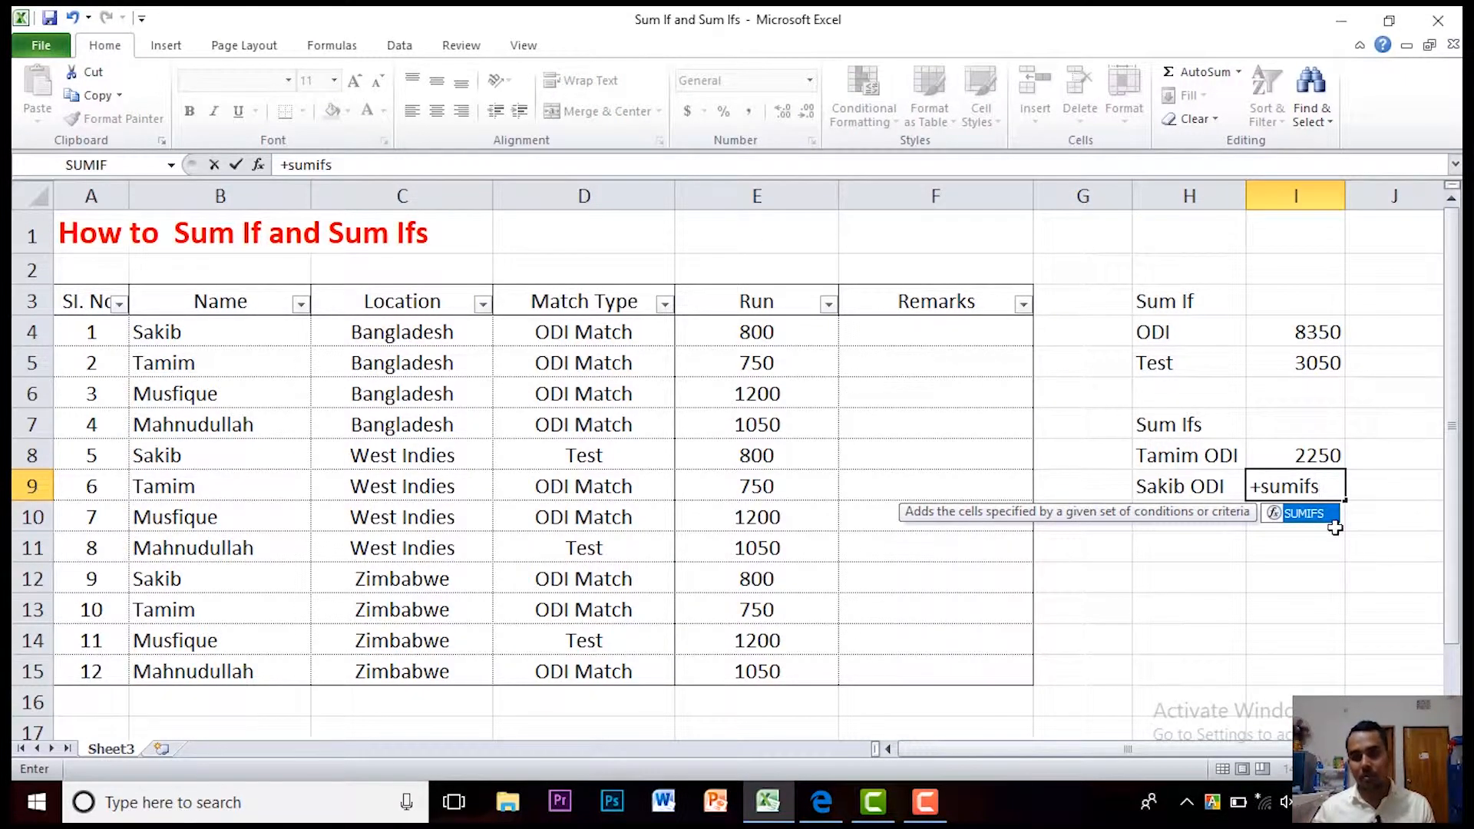
double_click(1306, 513)
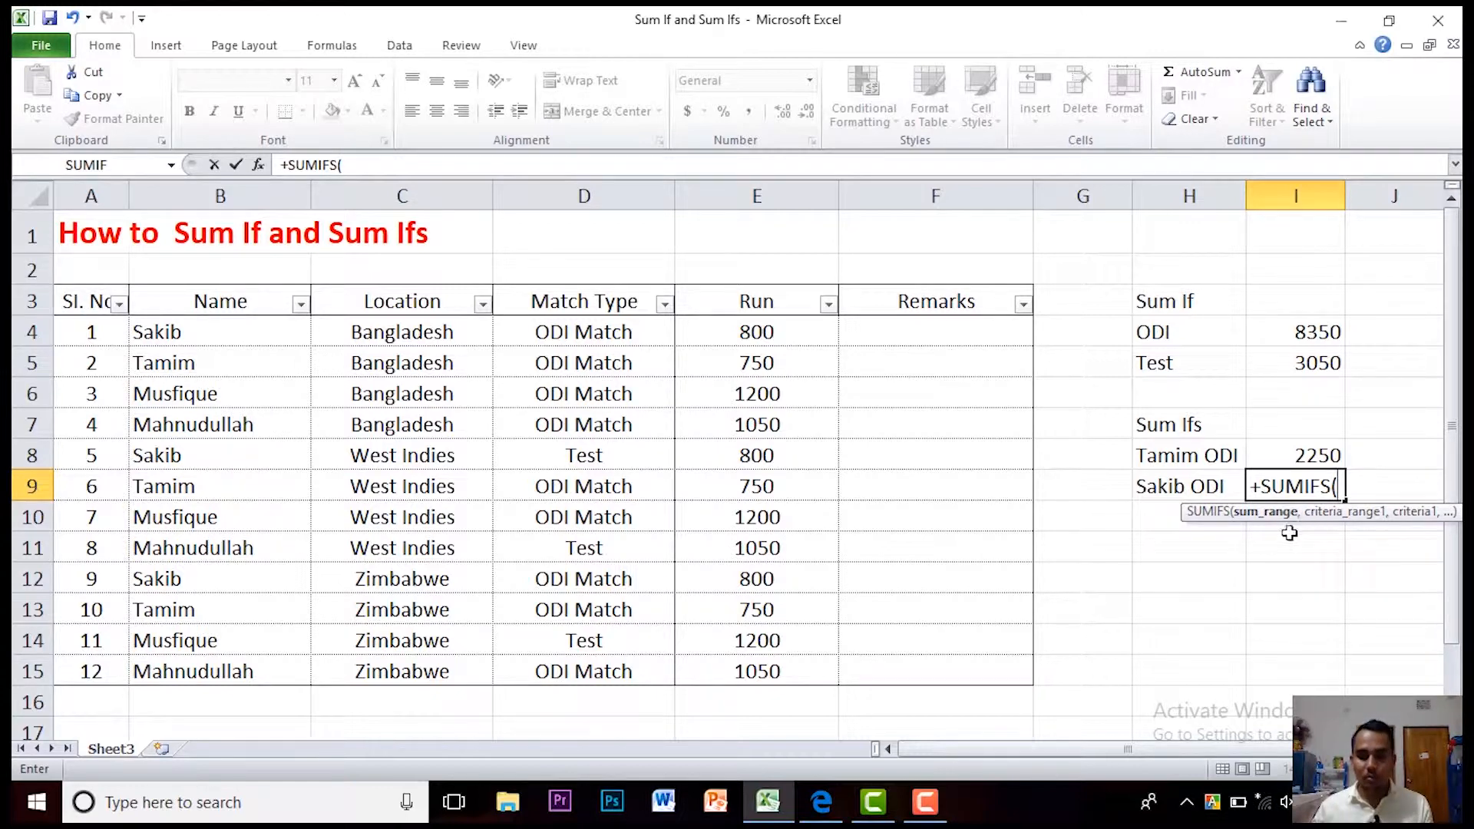
left_click(797, 189)
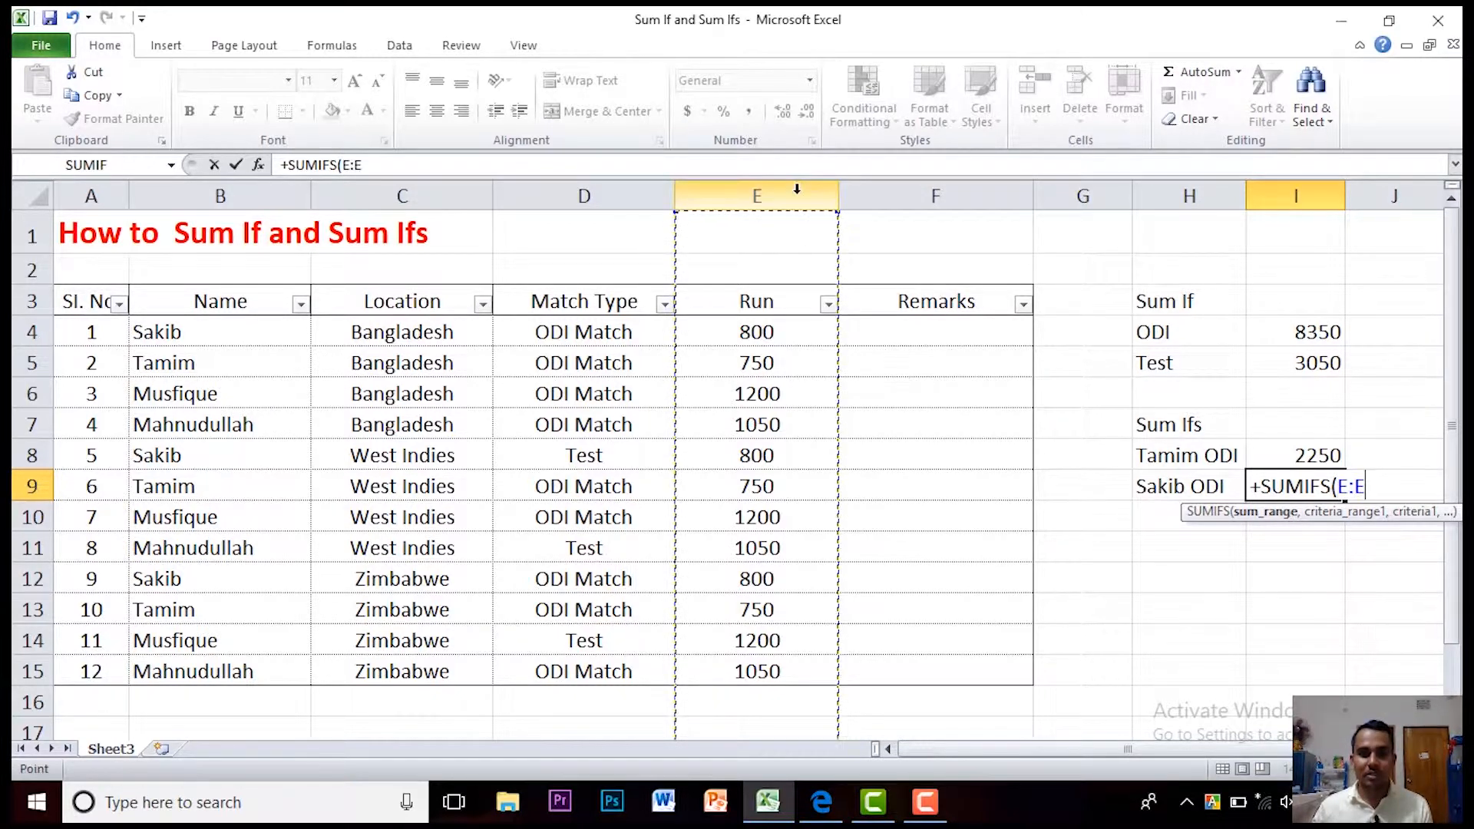
type(",")
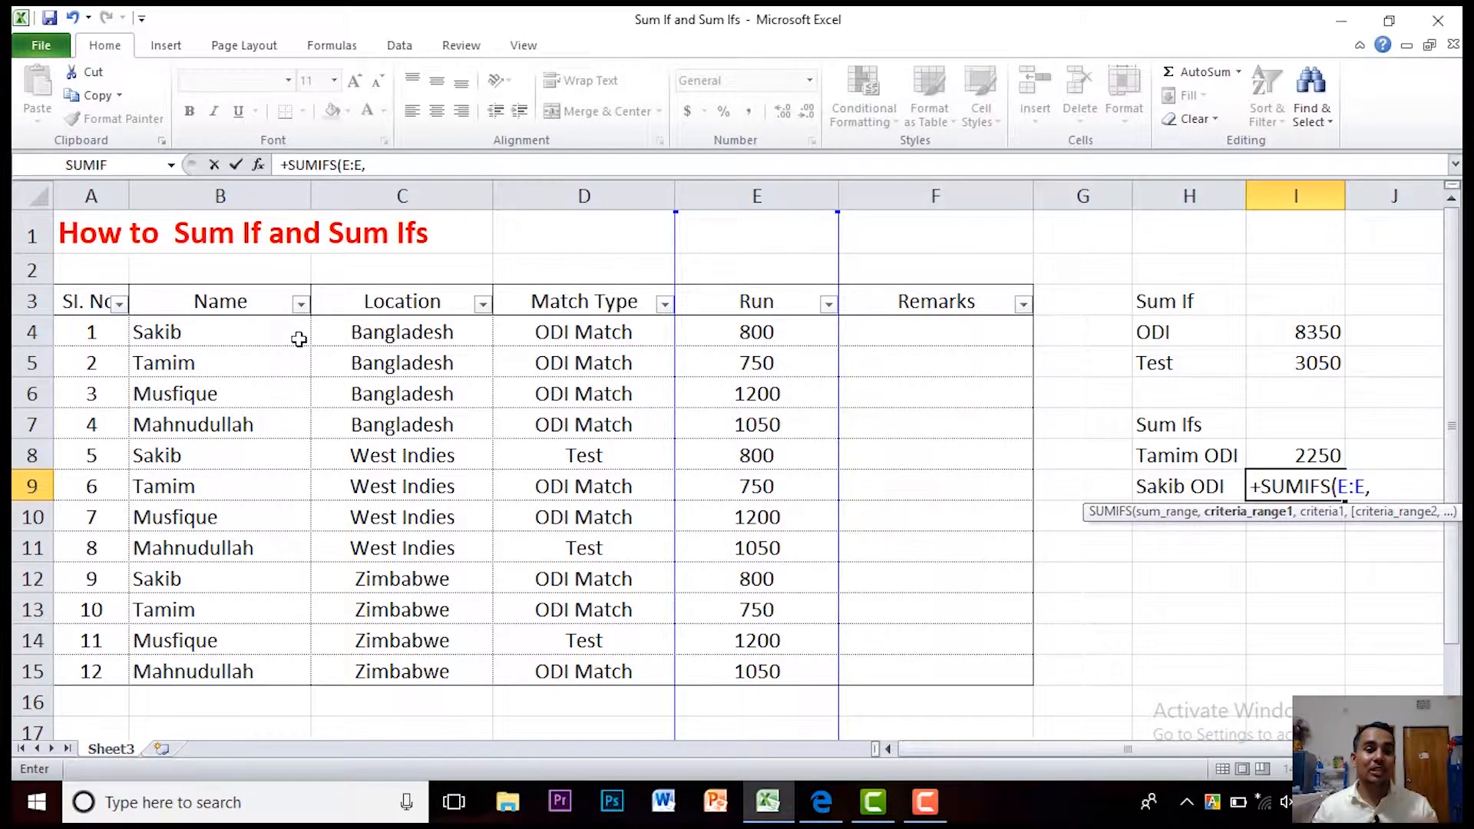
left_click(257, 194)
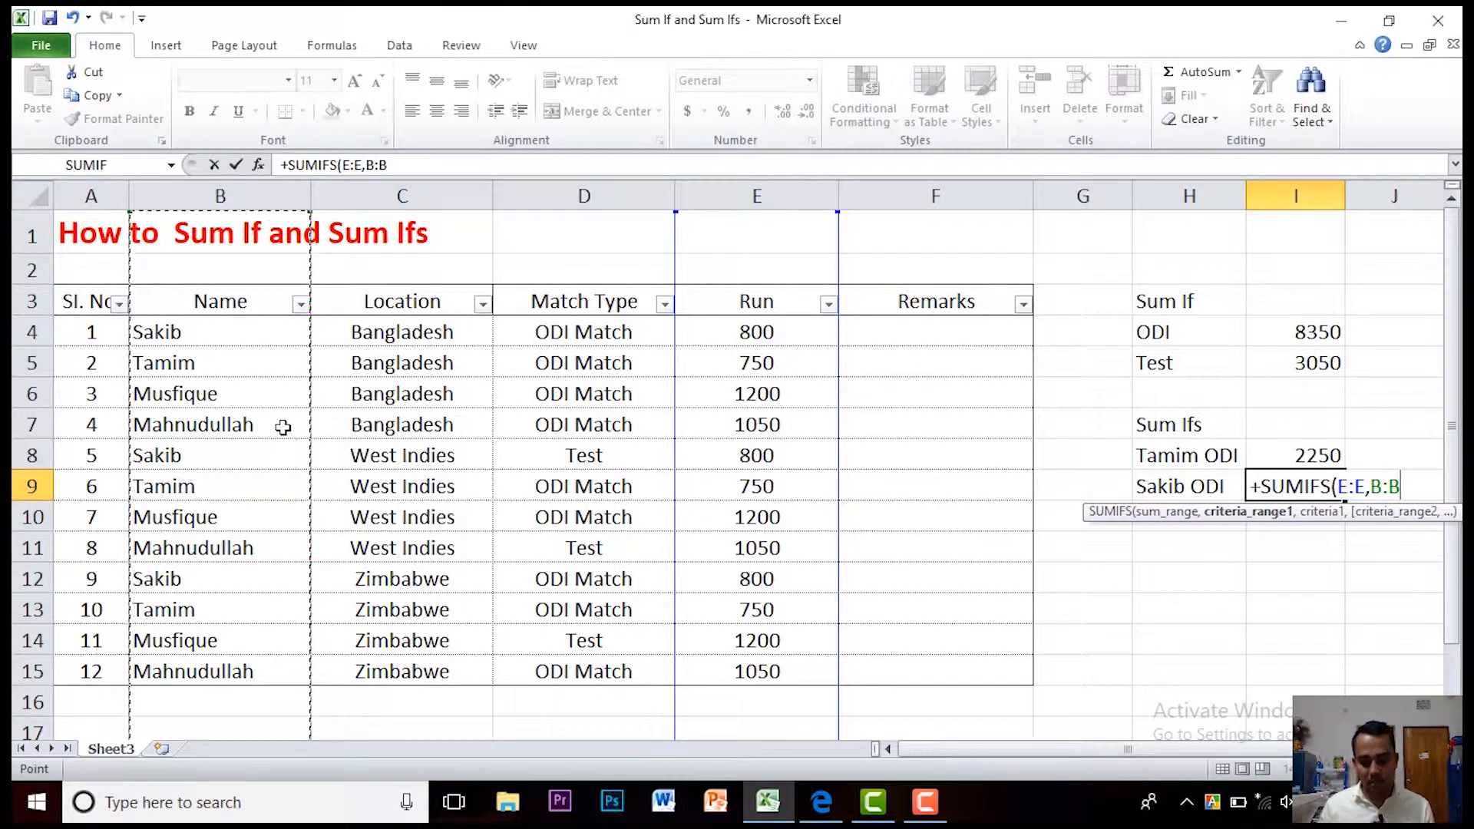
type(",")
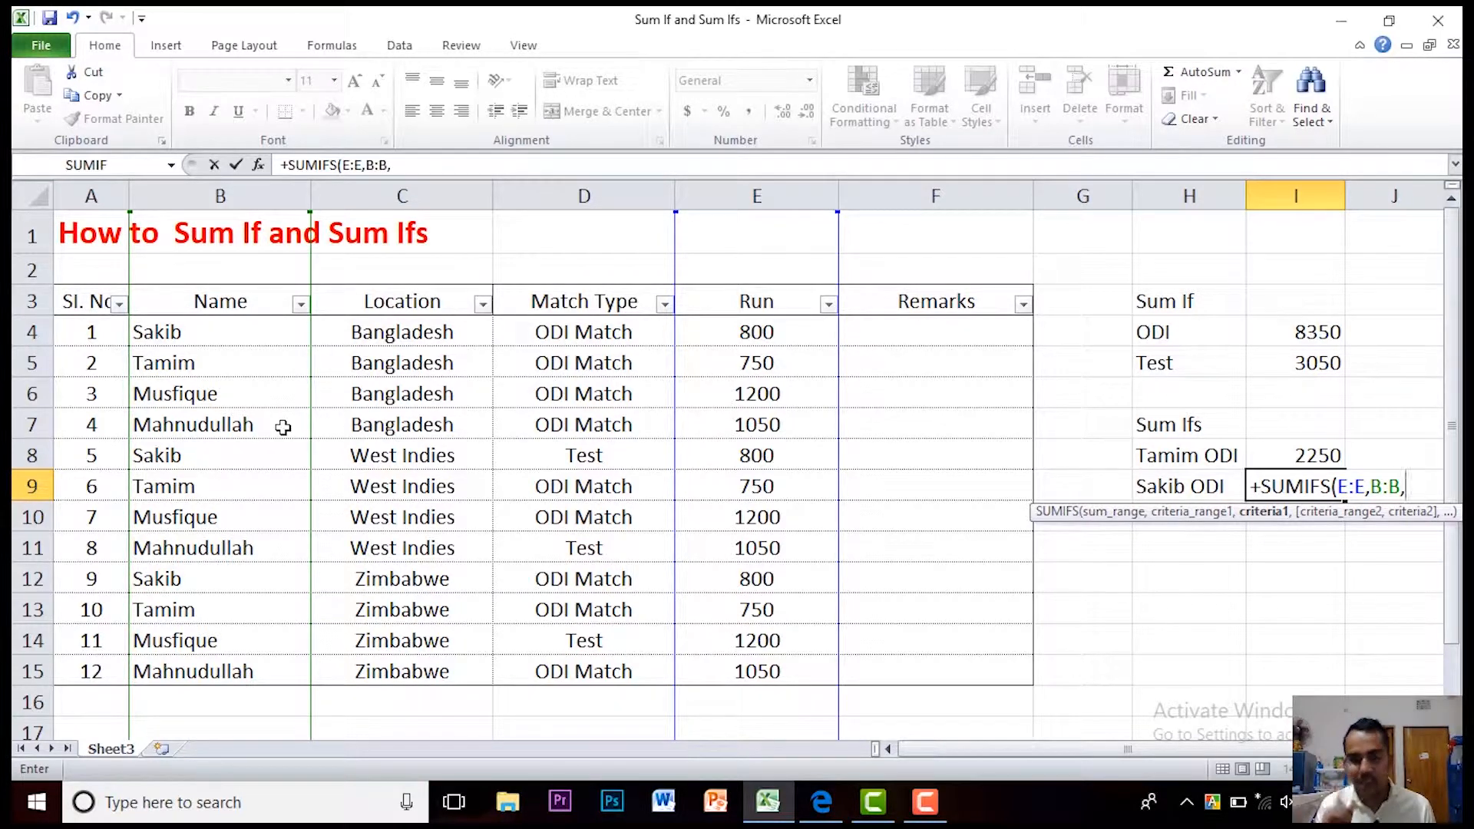
left_click(243, 333)
type(",")
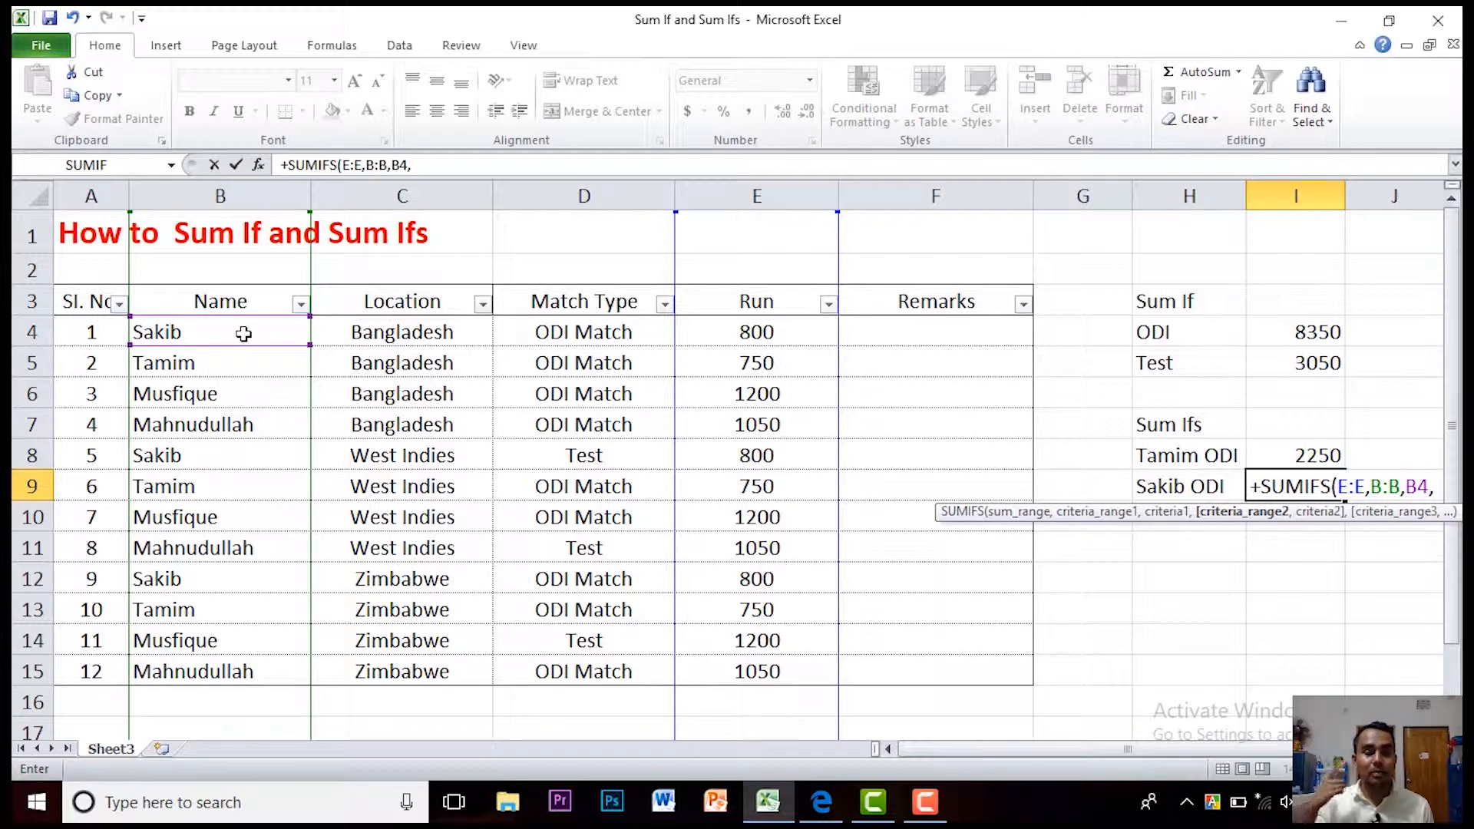
Add D:D with criterion D4 as the second condition of the SUMIFS formula in I9 and complete it
left_click(609, 192)
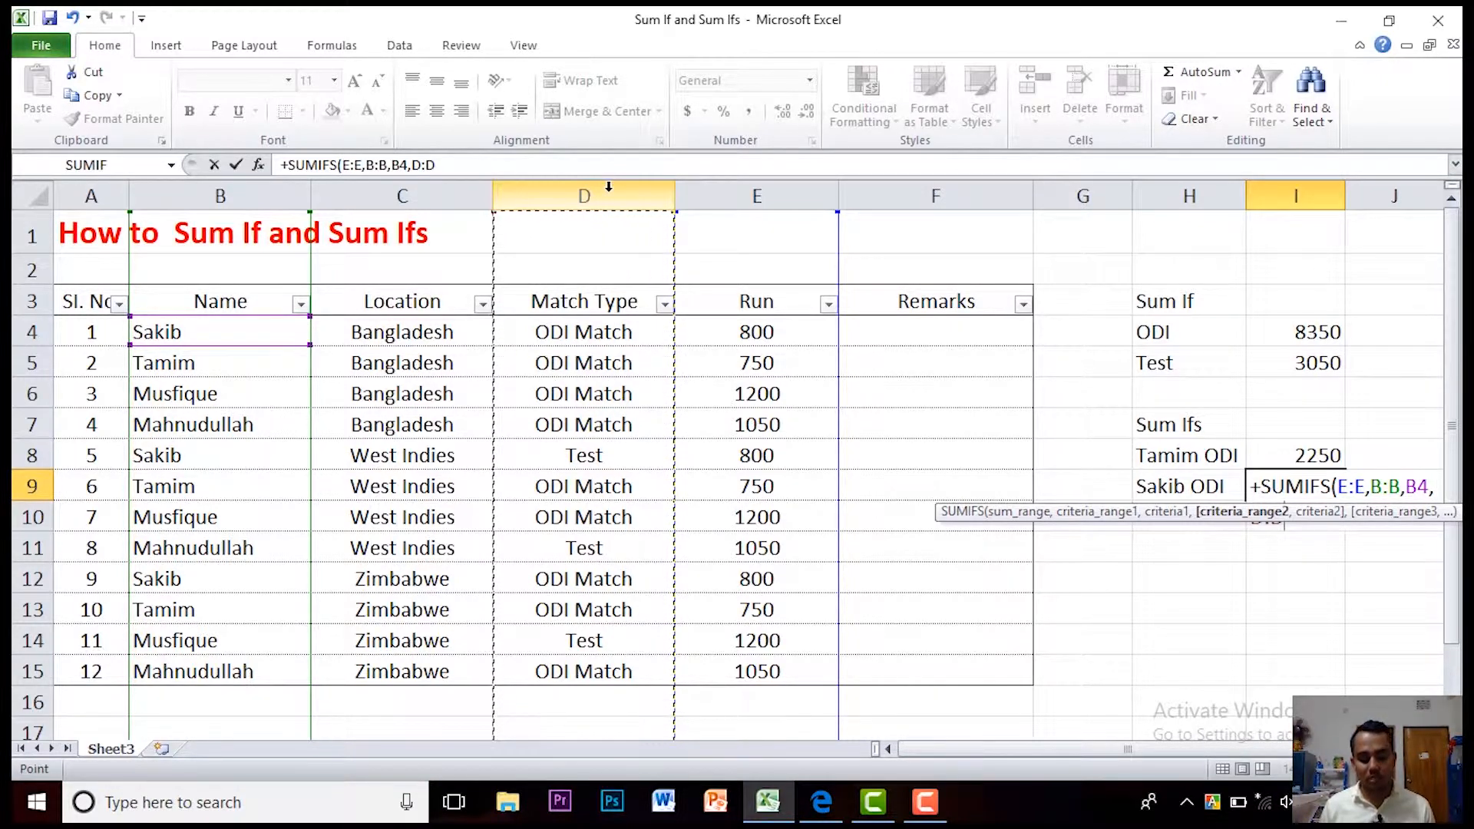
type(",")
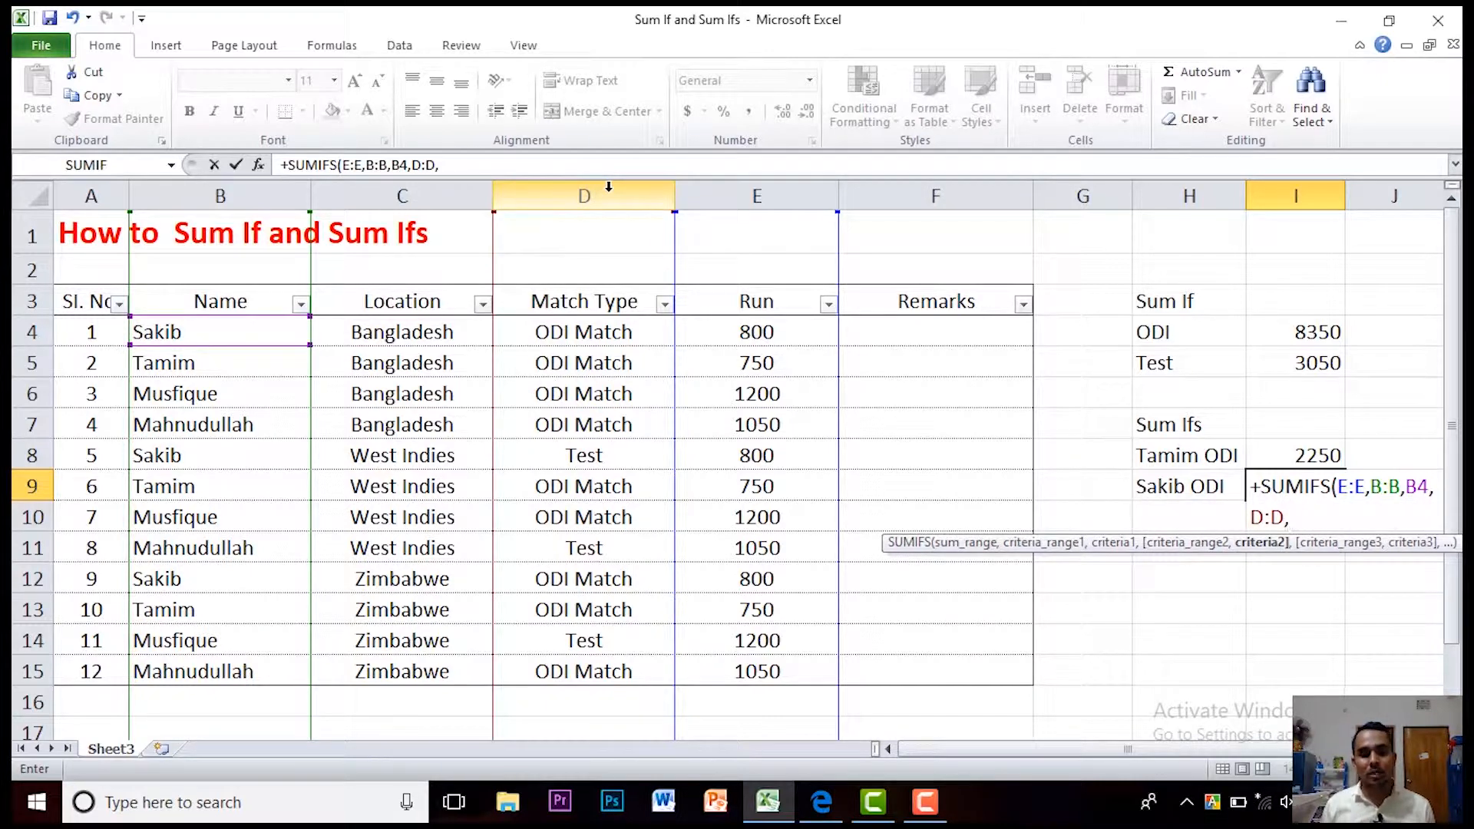
left_click(588, 334)
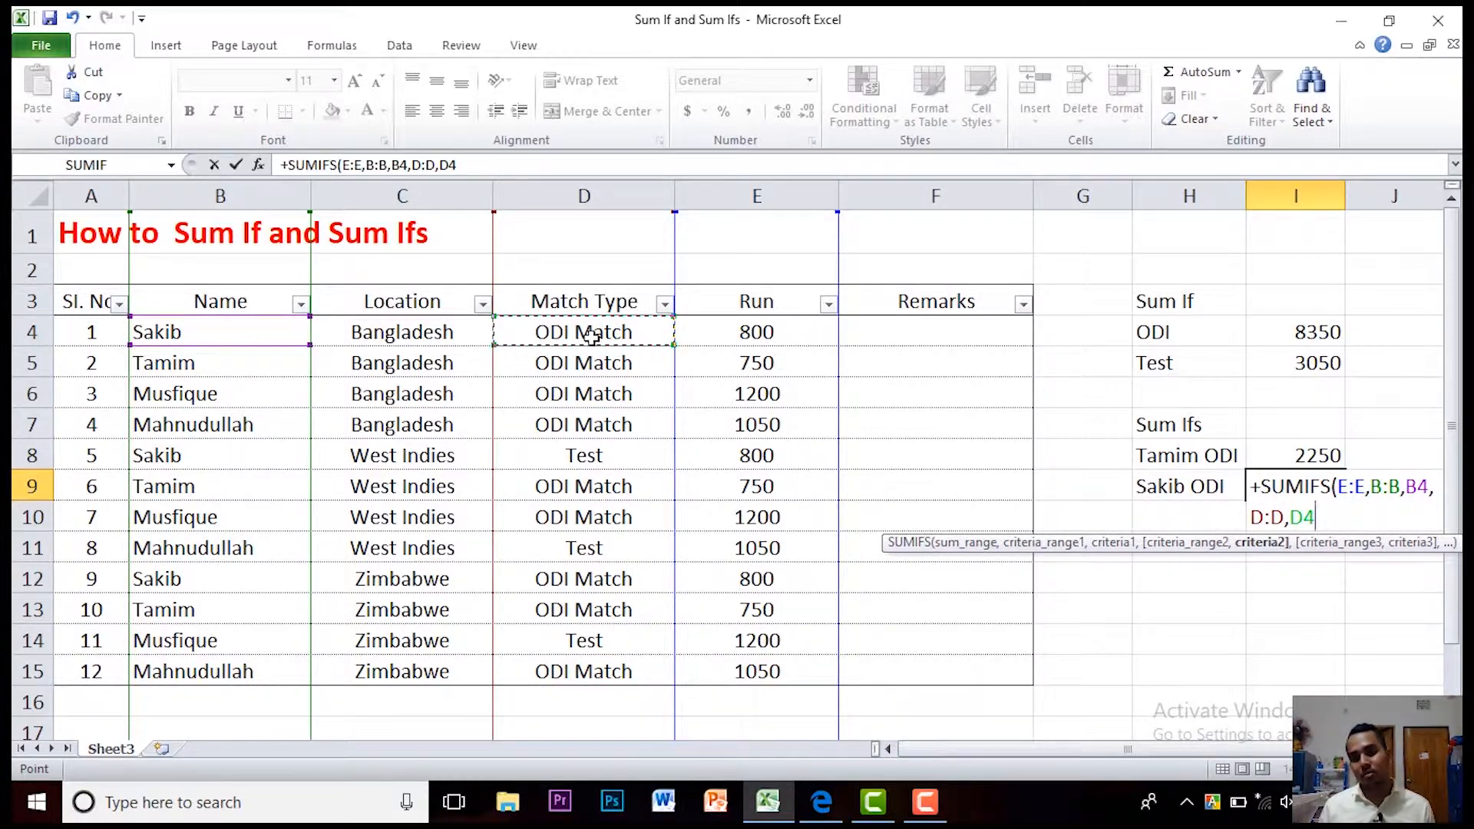
key("Return")
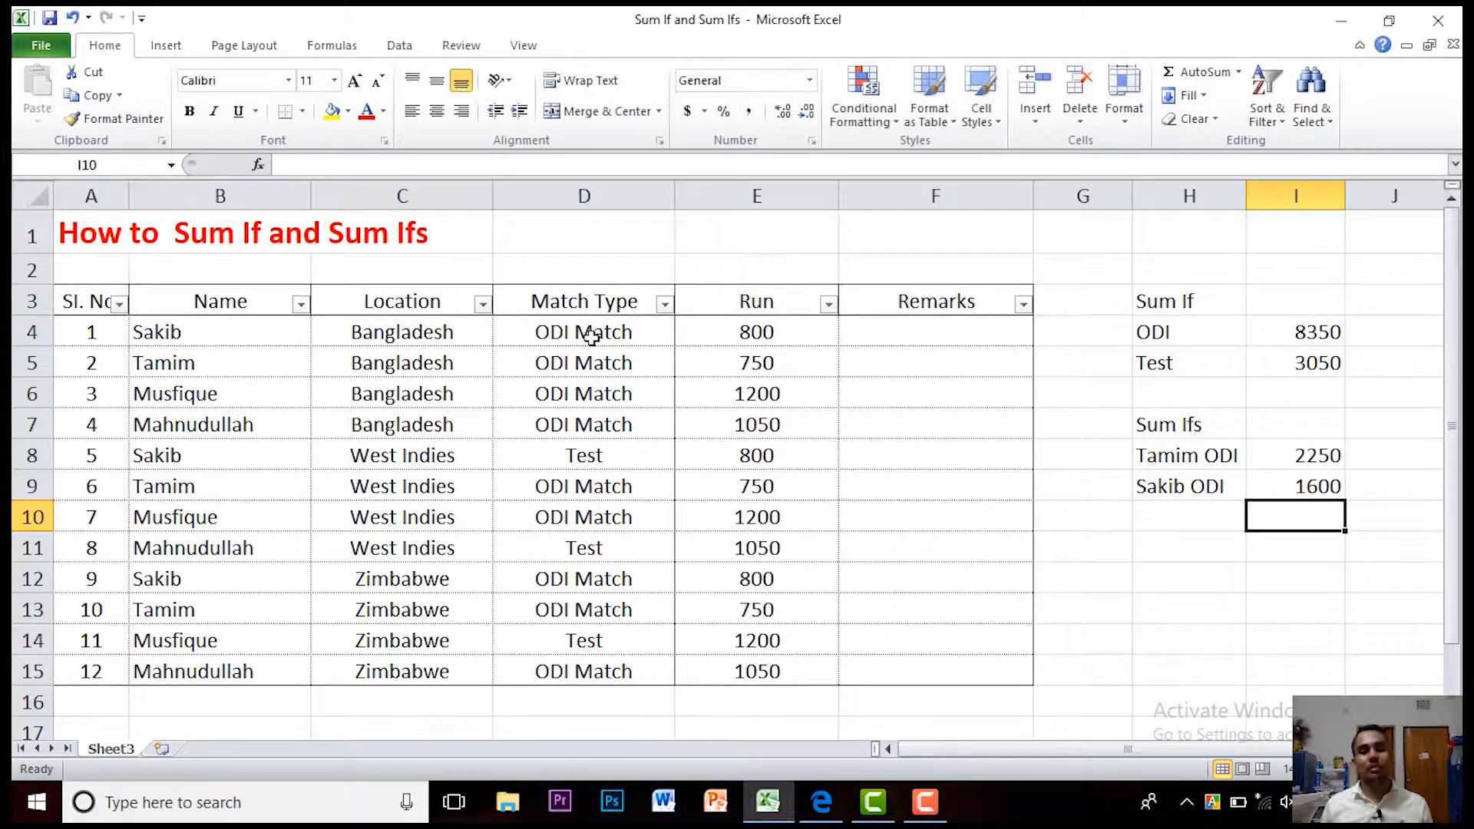